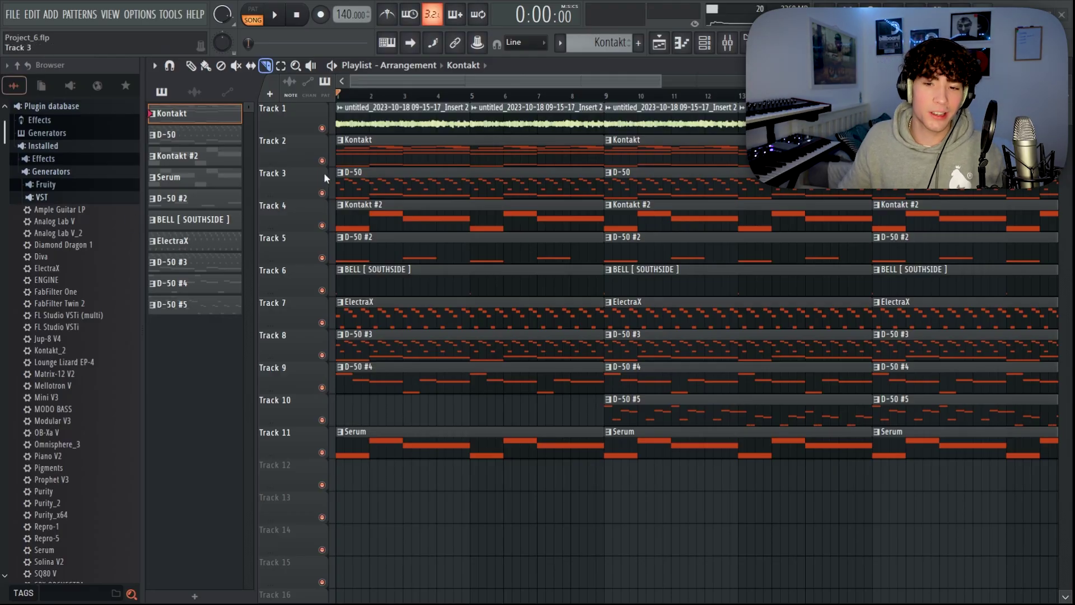
Solo Track 2 with the Kontakt clips and play back its pattern
ctrl+click(322, 161)
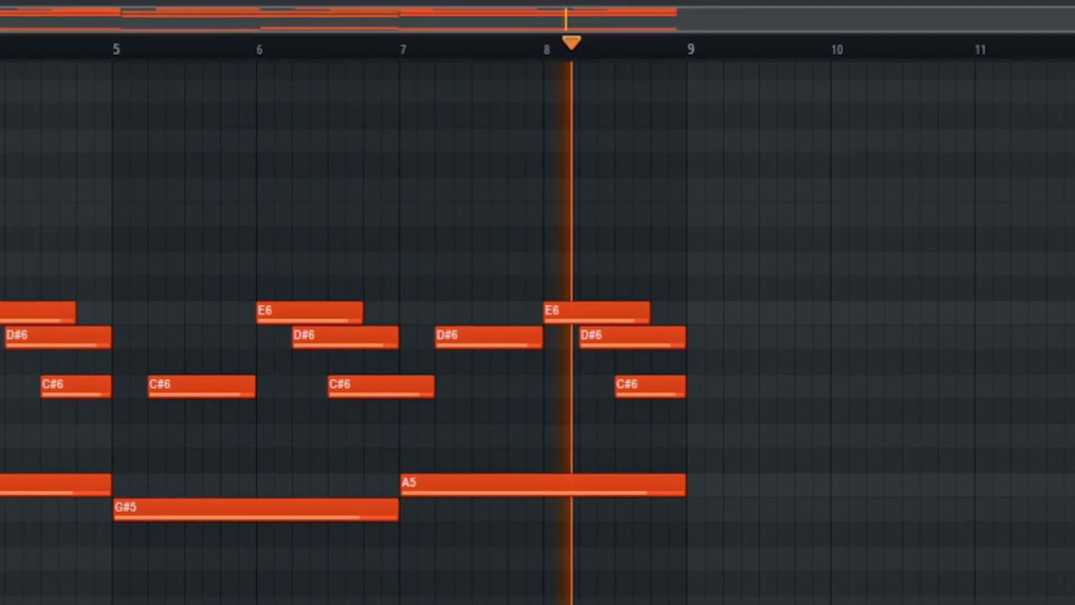
key(space)
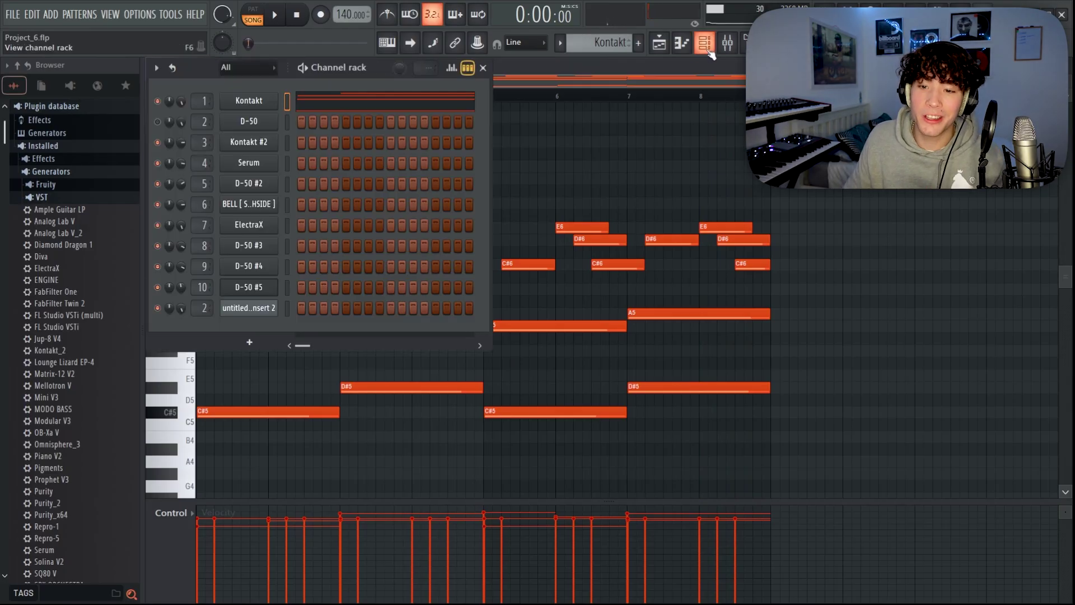
Examine the low C#3, E3 and D#3 bass notes in the Kontakt channel's piano roll
click(249, 101)
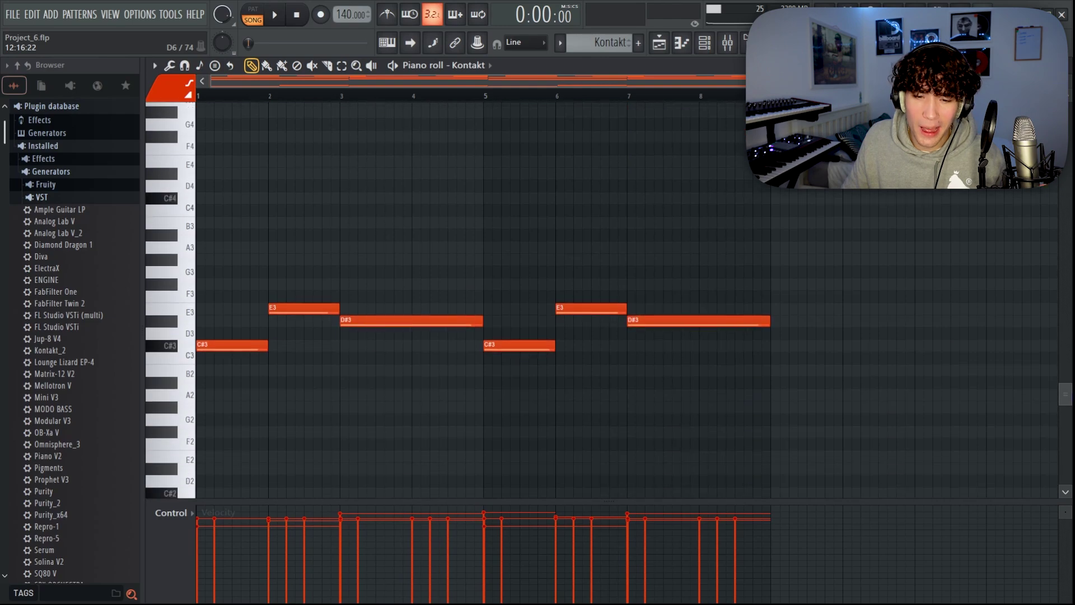
scroll(482, 297, down, 3)
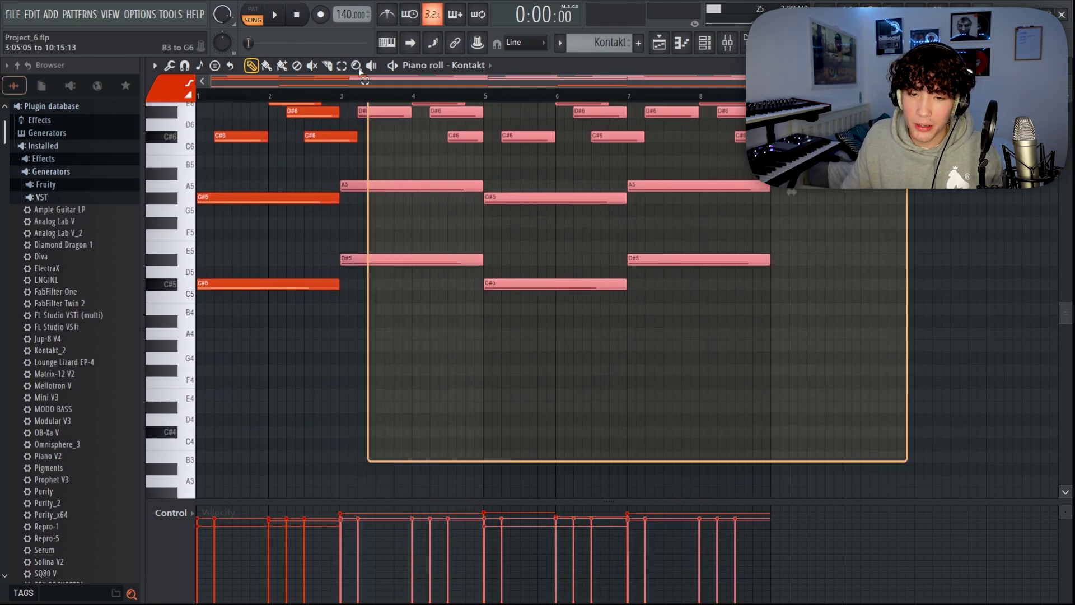
scroll(481, 302, up, 3)
scroll(348, 211, down, 3)
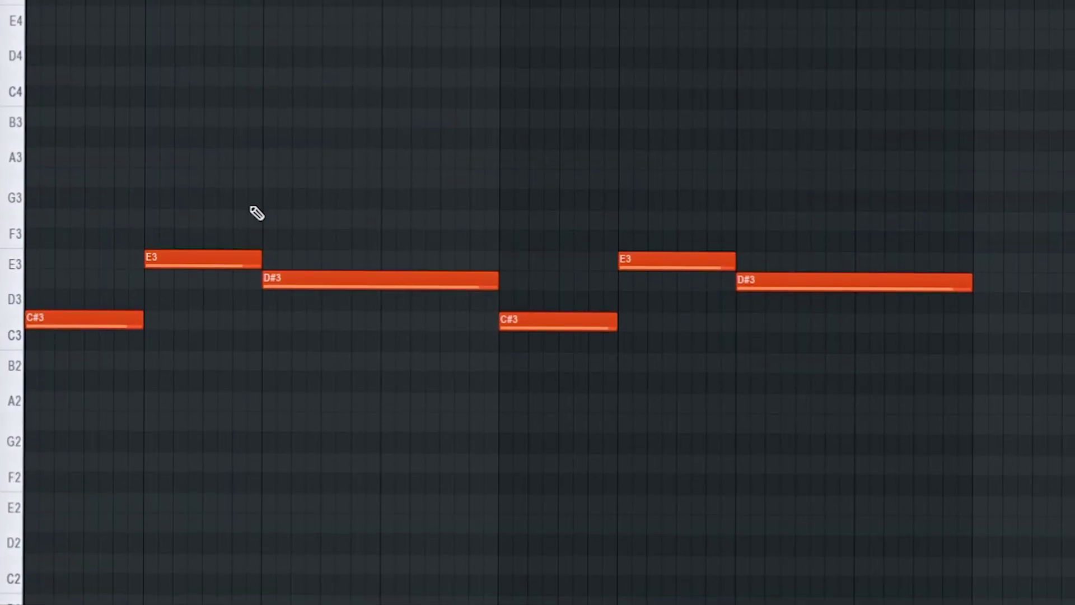
drag(250, 194, 341, 356)
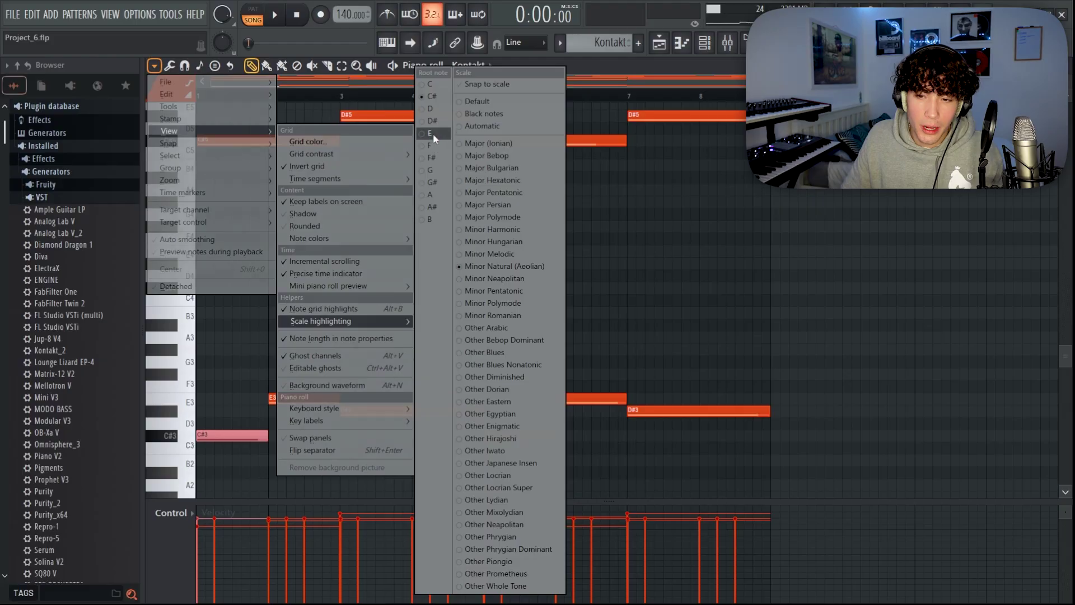
click(432, 133)
Try out a few short notes such as D#2, B2 and F2 below the Kontakt bass line, and delete them
scroll(417, 188, down, 9)
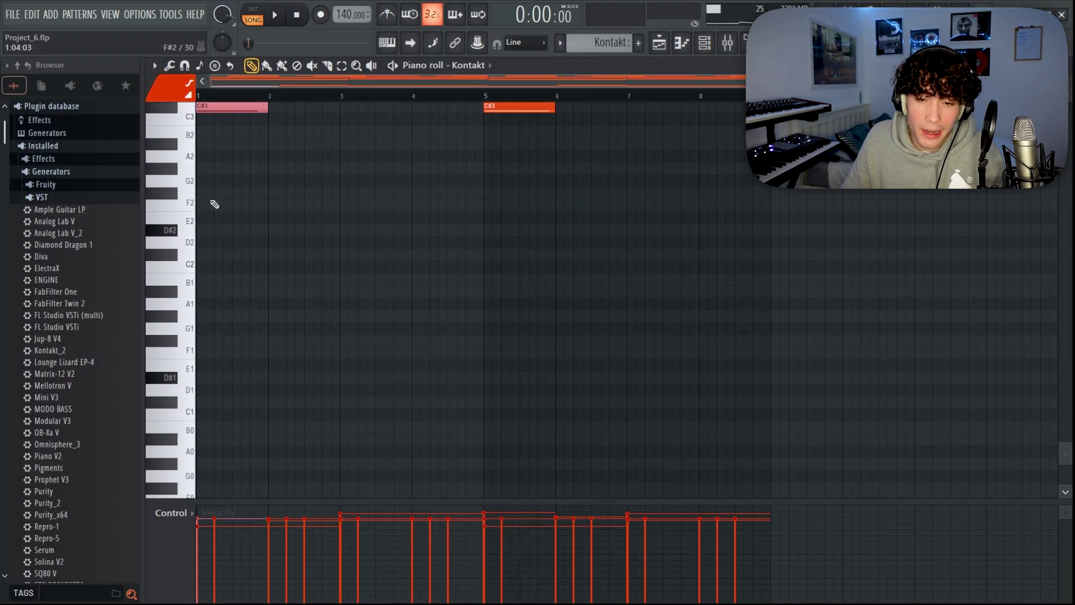
click(200, 228)
drag(425, 281, 199, 162)
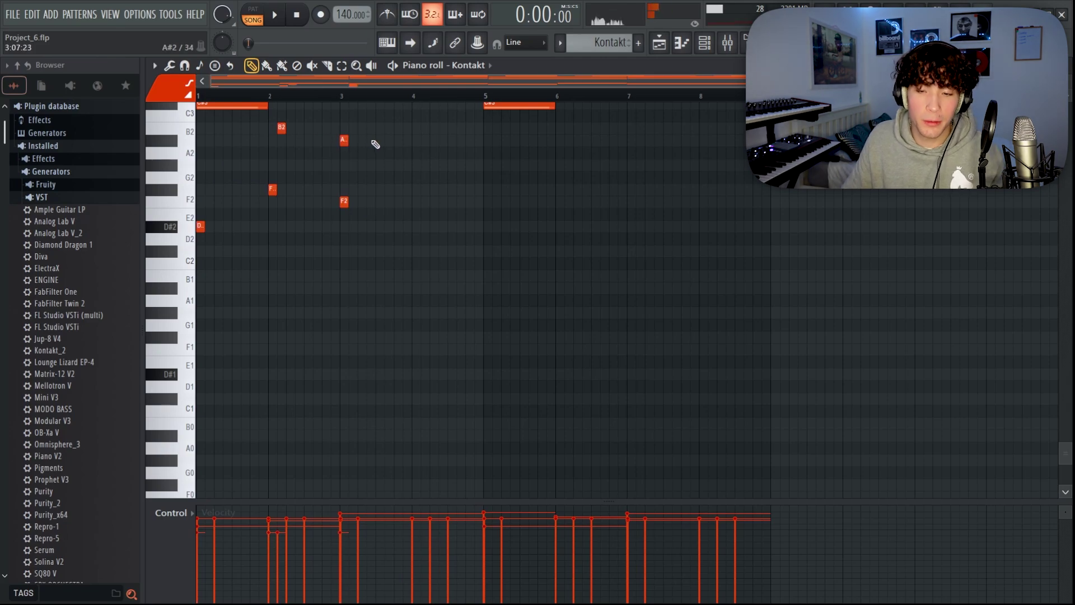
drag(379, 115, 198, 268)
key(Delete)
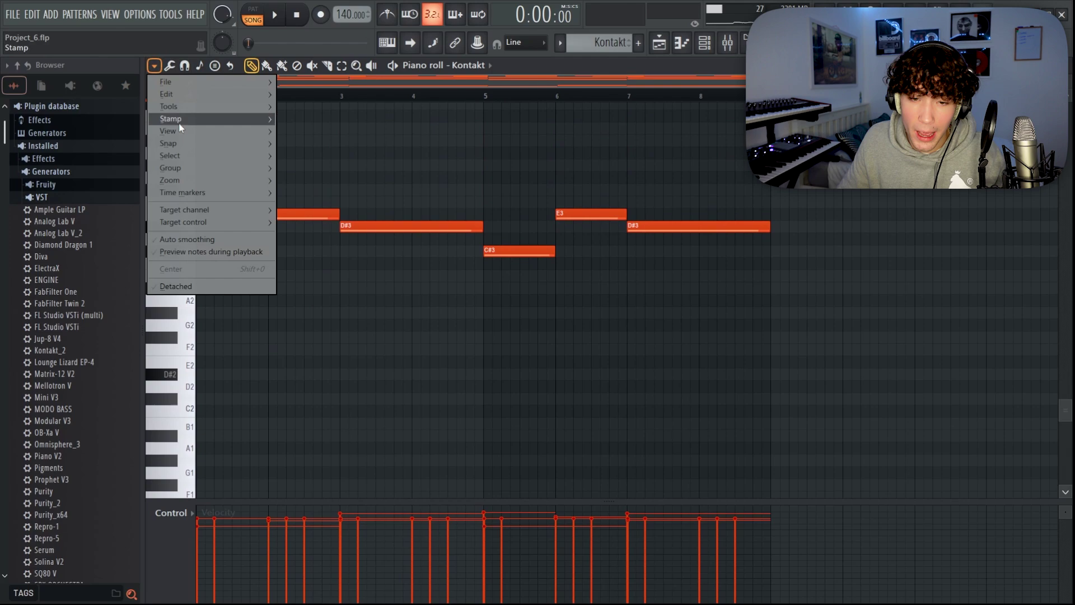
Set the root note of the piano roll's scale highlighting to C#
mouse_move(179, 131)
mouse_move(339, 322)
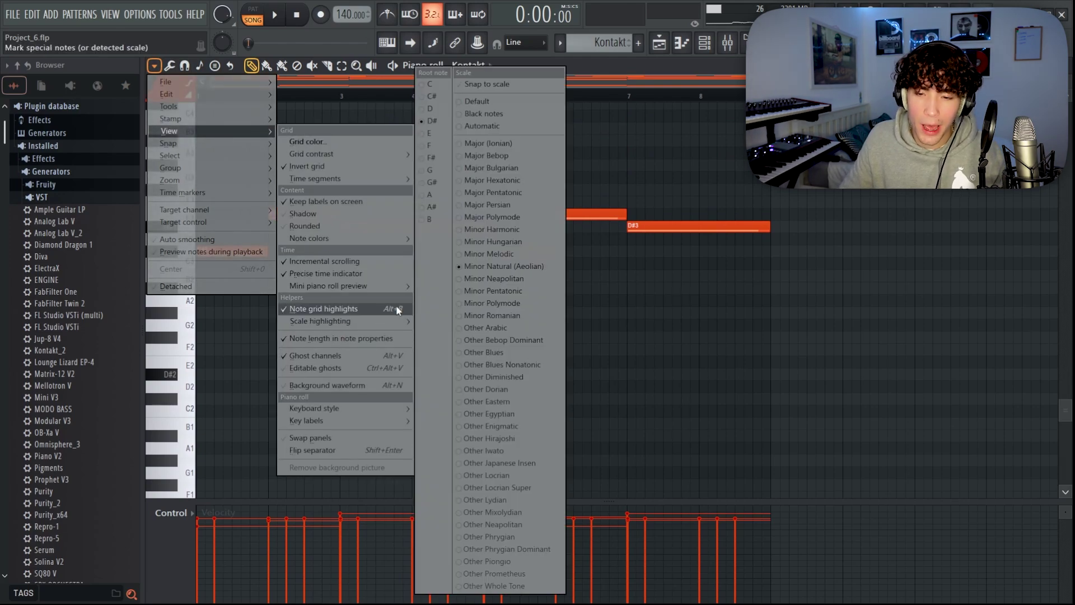
click(428, 108)
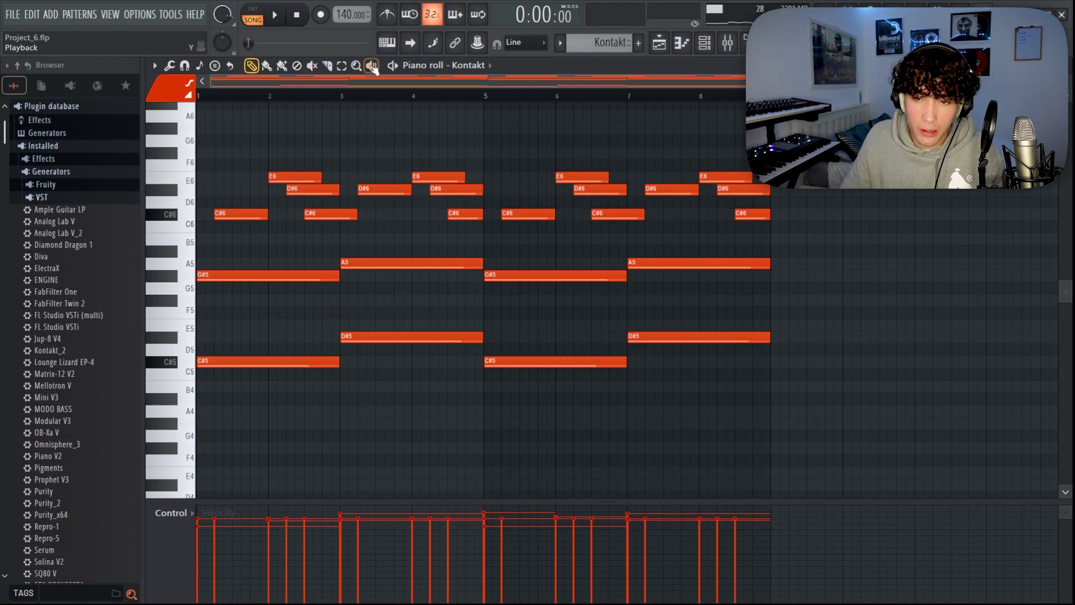
Play back the Kontakt pattern and examine how its upper melody sits over the held chord notes
click(373, 66)
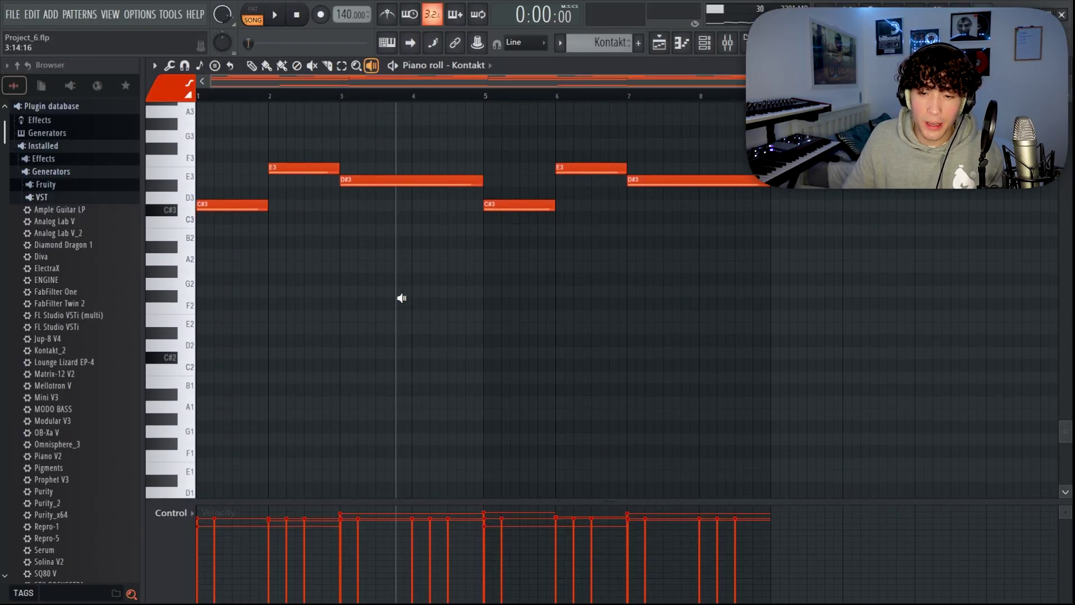
scroll(364, 280, up, 8)
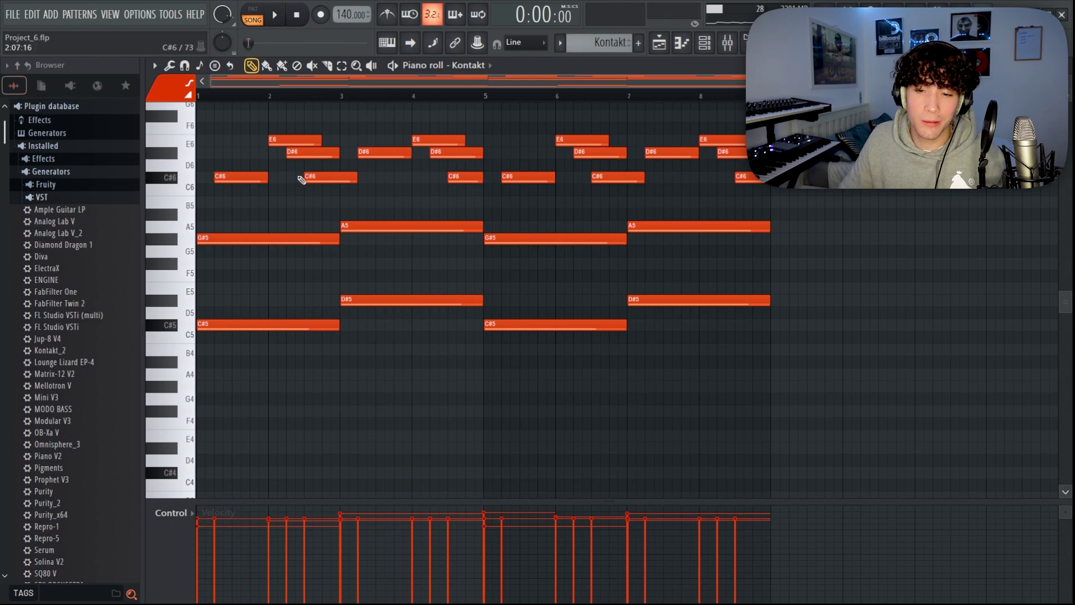
scroll(301, 180, up, 3)
drag(416, 79, 385, 81)
scroll(344, 137, up, 1)
key(space)
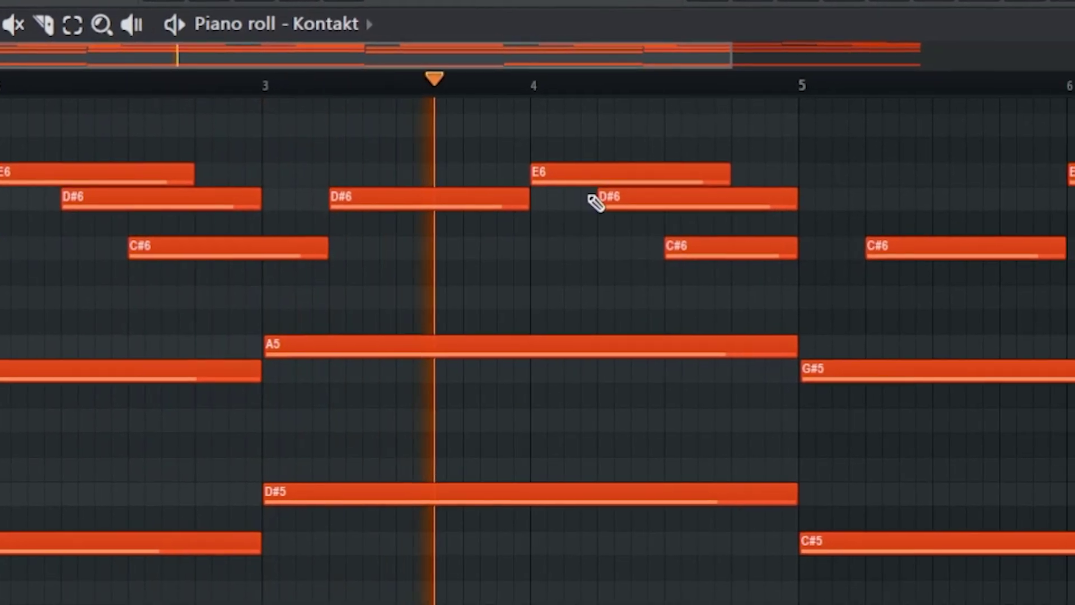
key(space)
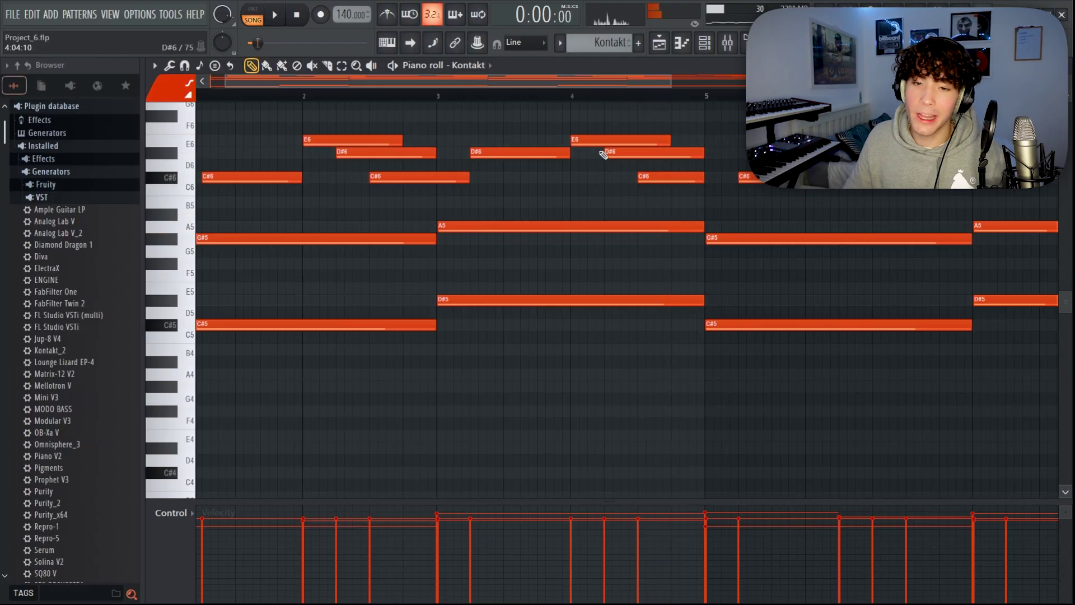
Bring up the D-50 pattern in the piano roll and play it with the effects on mixer Insert 2 bypassed
scroll(605, 156, down, 3)
scroll(606, 160, up, 4)
scroll(614, 163, down, 6)
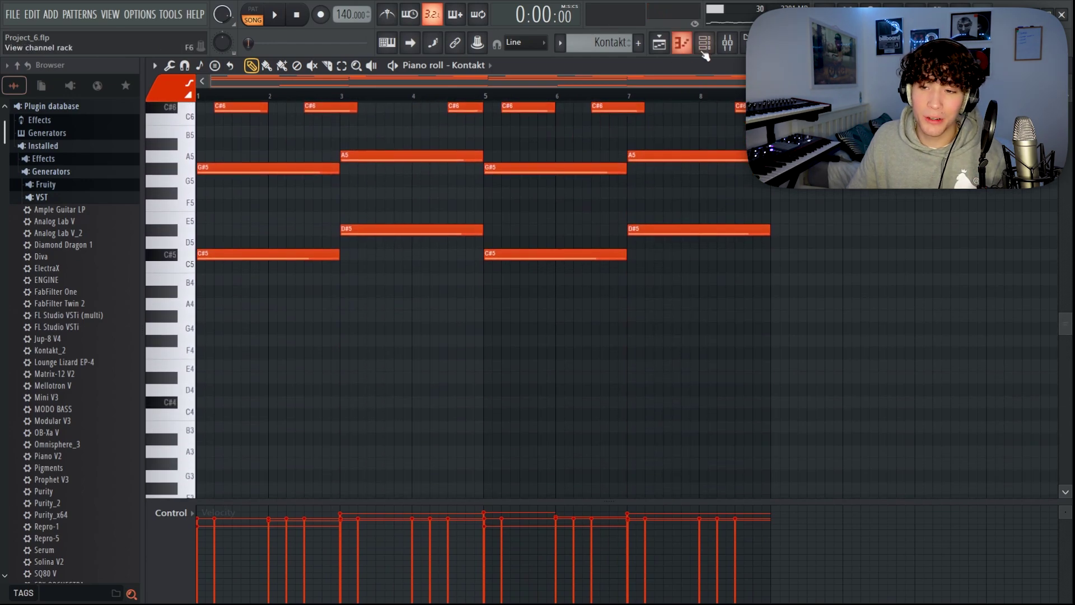
scroll(698, 151, up, 3)
click(662, 44)
click(707, 42)
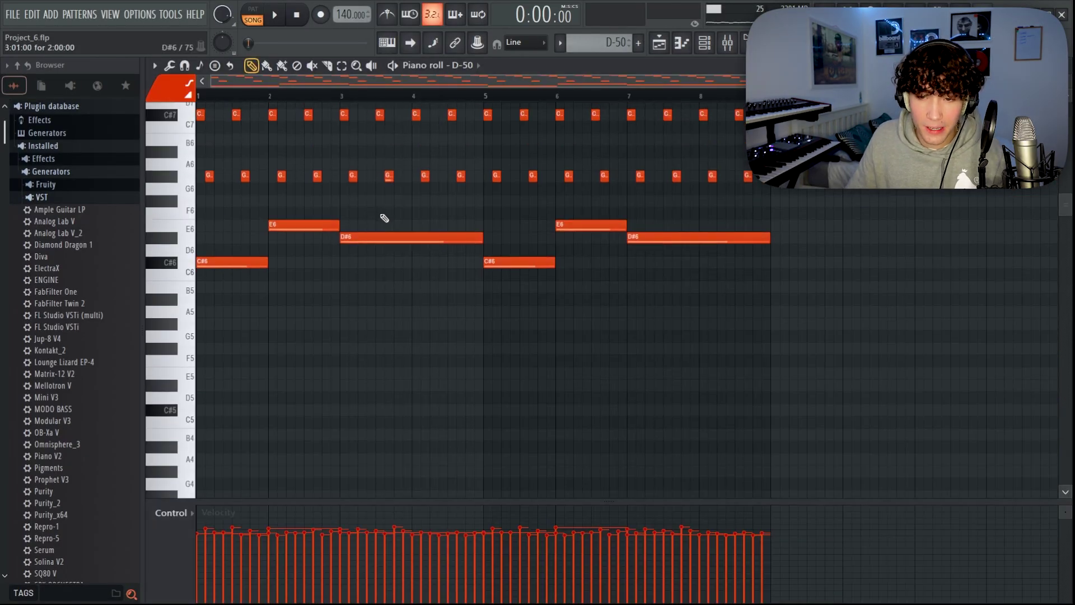
scroll(386, 220, up, 6)
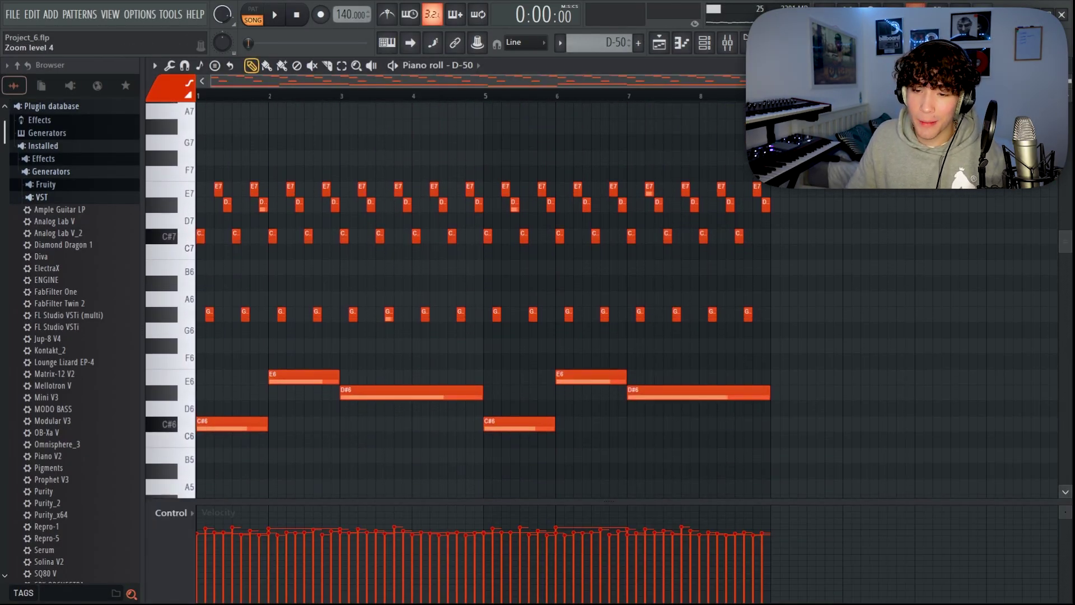
scroll(616, 297, up, 2)
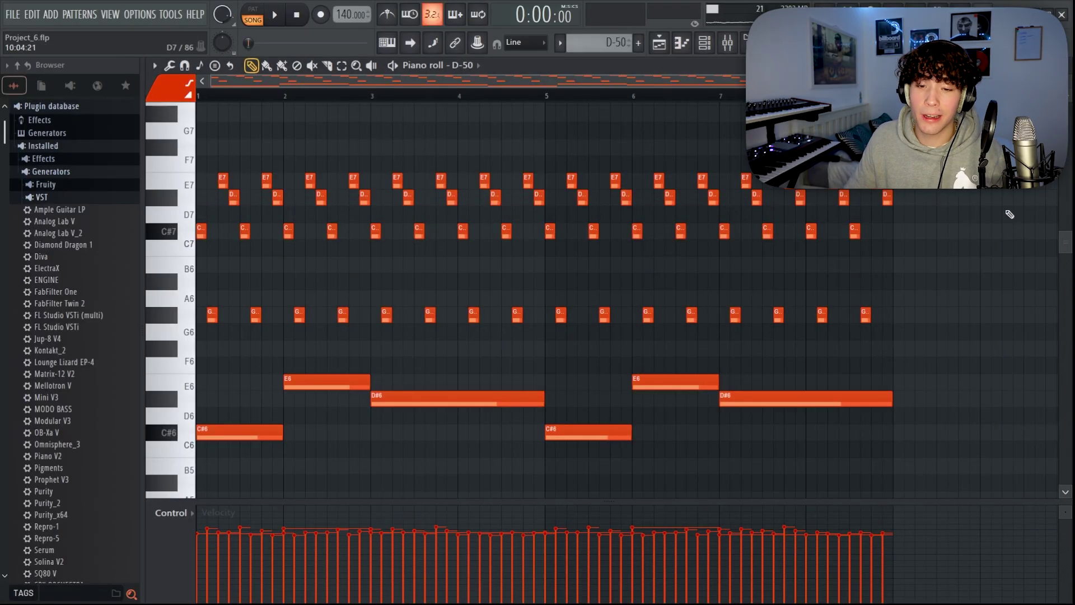
key(space)
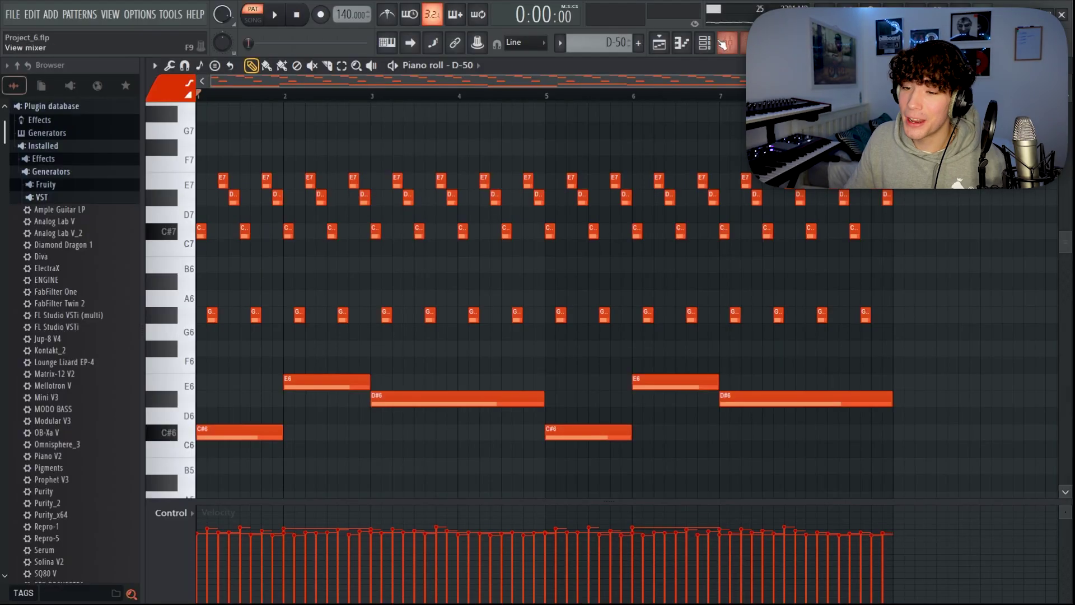
Add a new Serum channel and shape its ENV 1 into a pluck with 1.58 s decay, -oo dB sustain and 205 ms release
click(704, 44)
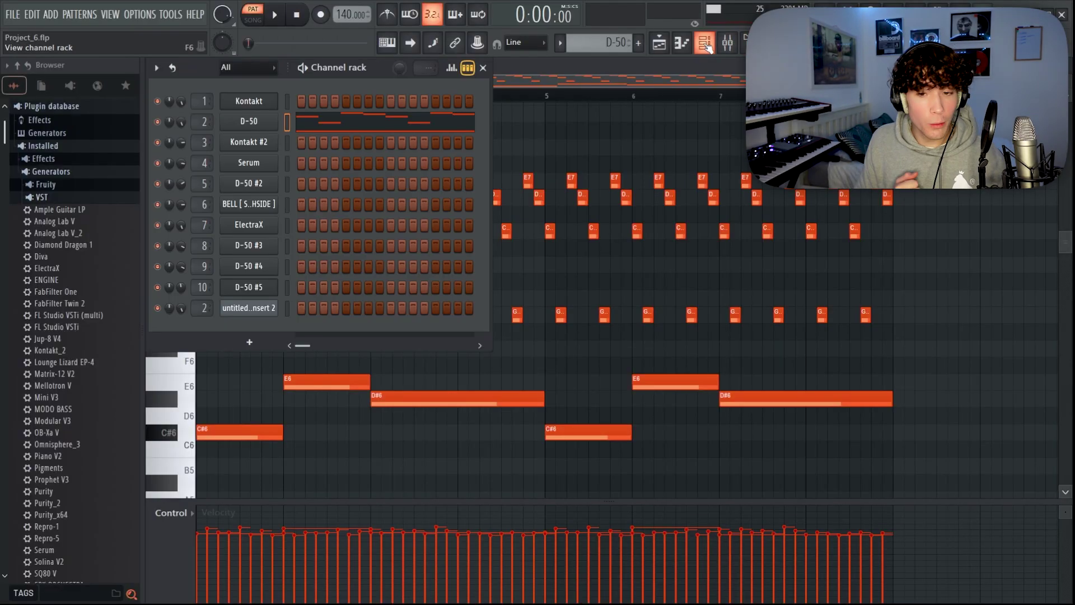
click(249, 121)
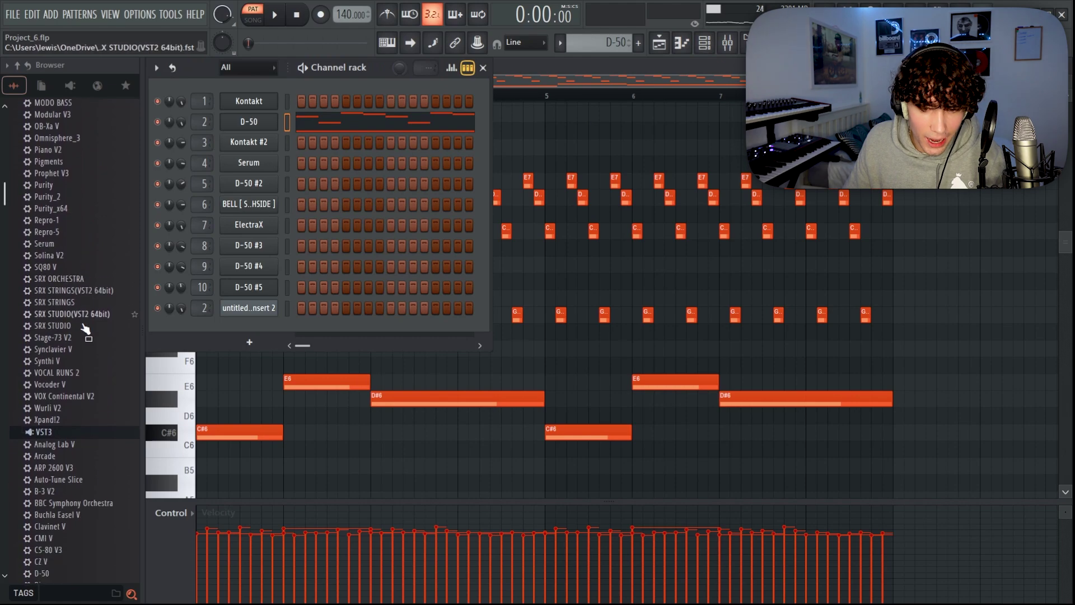
drag(83, 196, 252, 324)
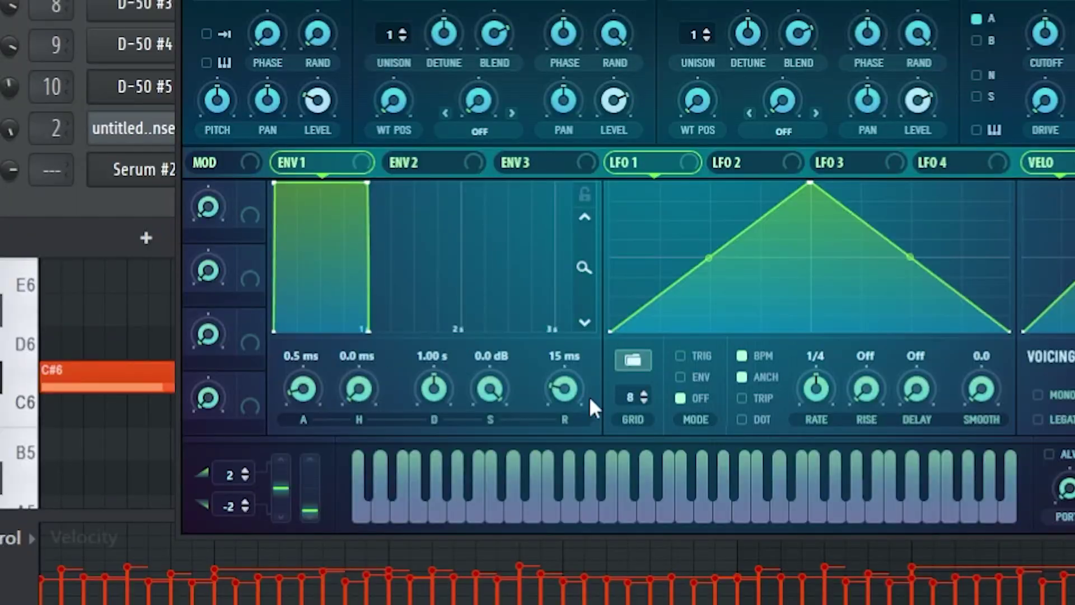
drag(401, 395, 414, 582)
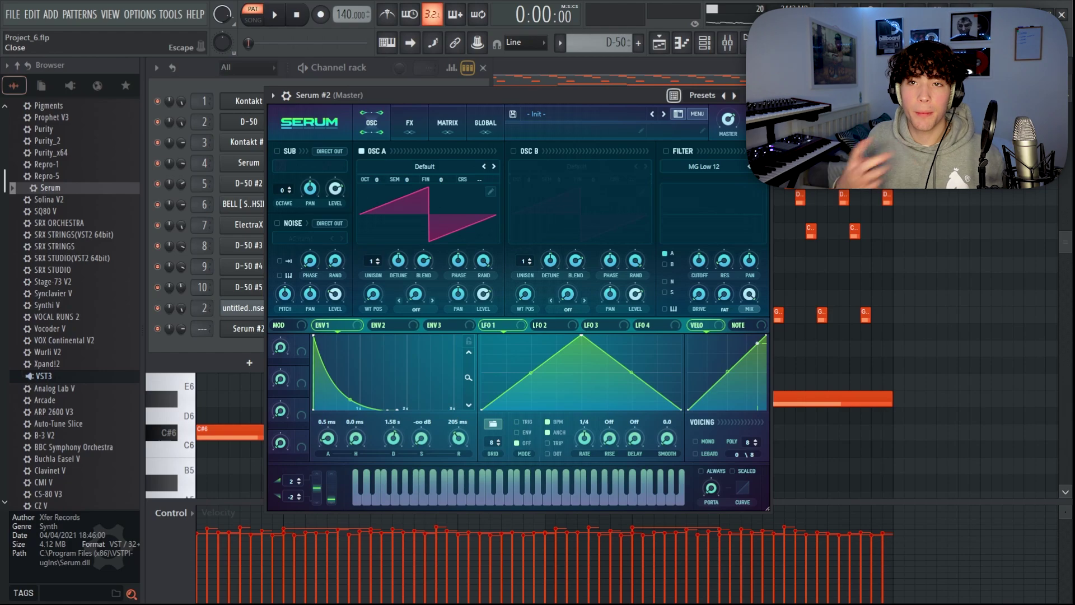
Delete the added Serum #2 channel and close the channel rack
click(761, 96)
right_click(261, 328)
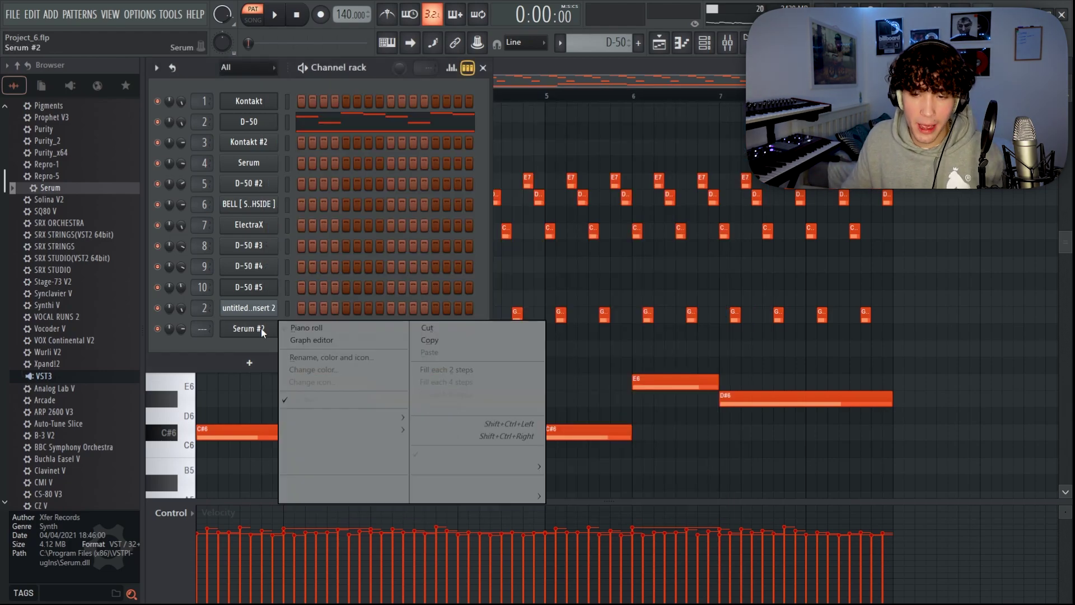
click(303, 466)
click(482, 68)
Select the long C#6, E6 and D#6 notes of the D-50 pattern to examine its lower melody
scroll(344, 289, down, 3)
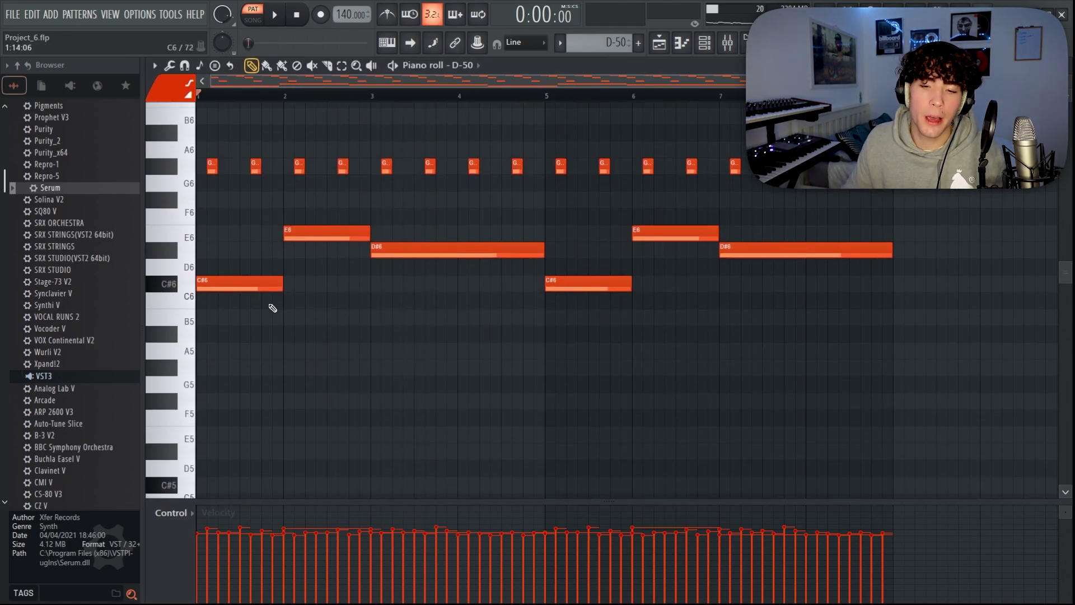
drag(272, 306, 242, 241)
drag(949, 216, 78, 389)
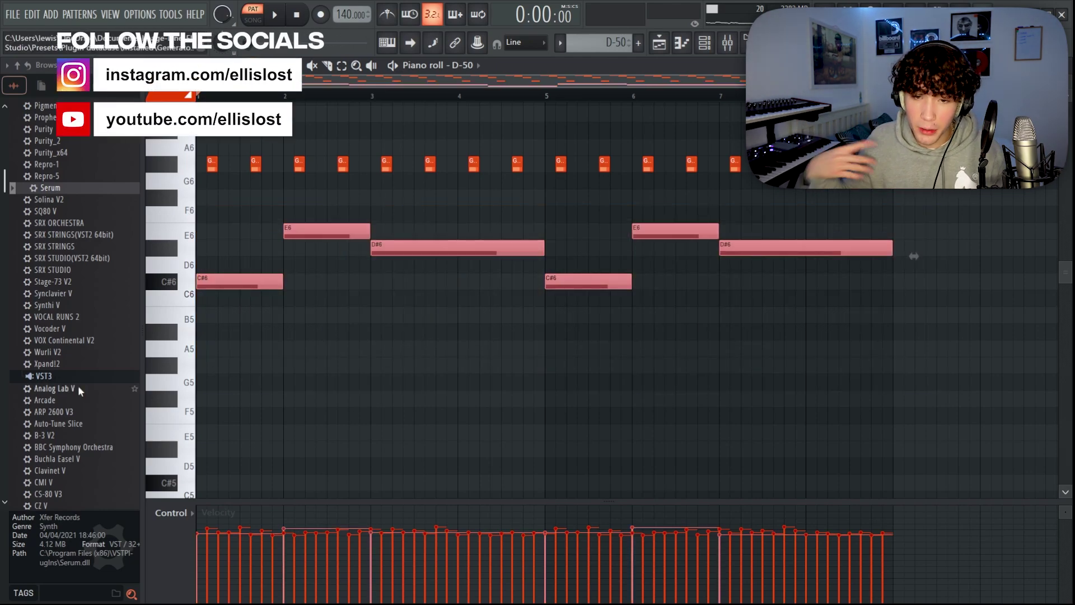
ctrl+click(257, 228)
Examine the repeating C#7, G#6, E7, D#7 arpeggio at the start of the D-50 pattern
scroll(256, 228, up, 3)
scroll(257, 228, up, 4)
scroll(198, 270, up, 4)
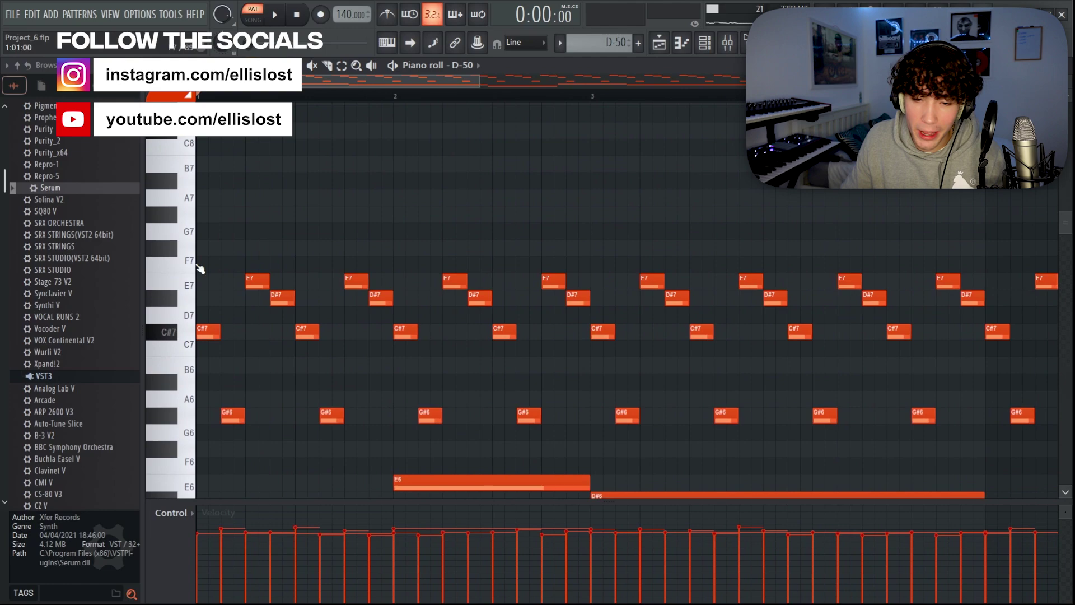
drag(338, 180, 365, 211)
right_click(367, 213)
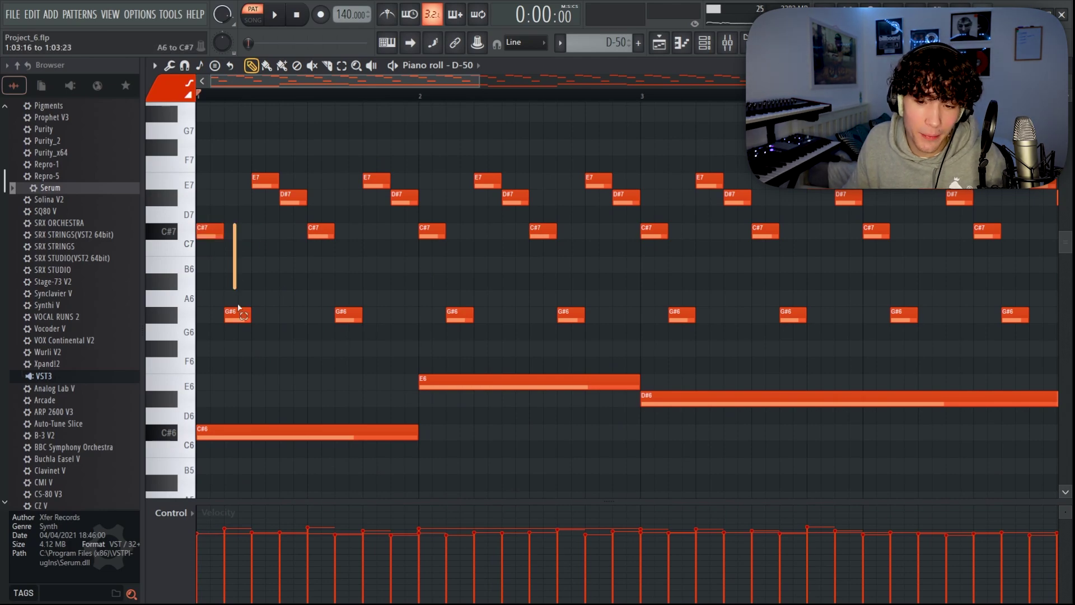
drag(310, 209, 360, 323)
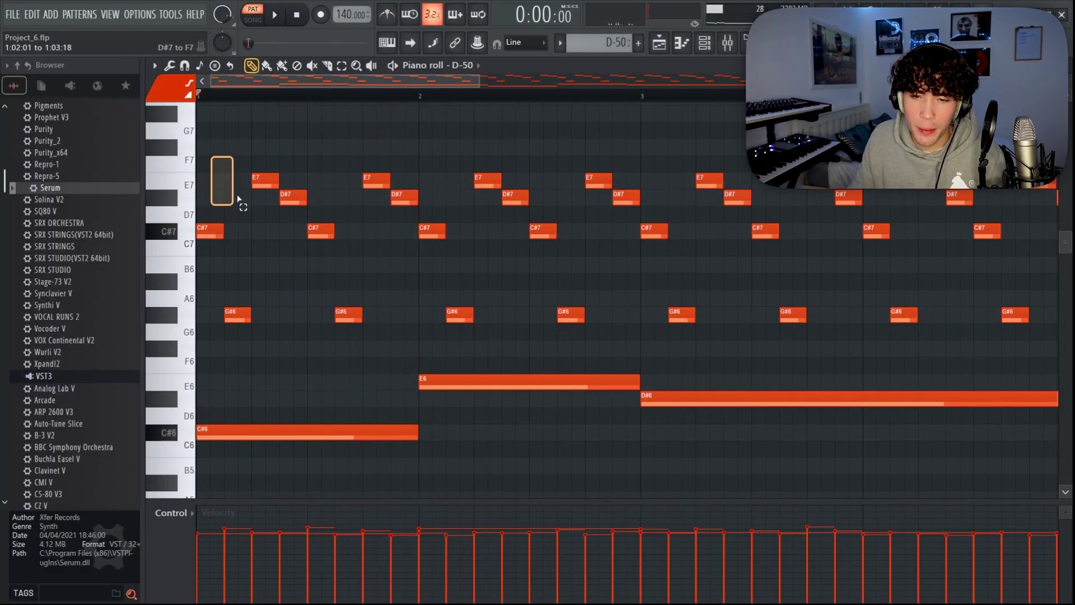
drag(238, 199, 294, 316)
scroll(307, 230, down, 5)
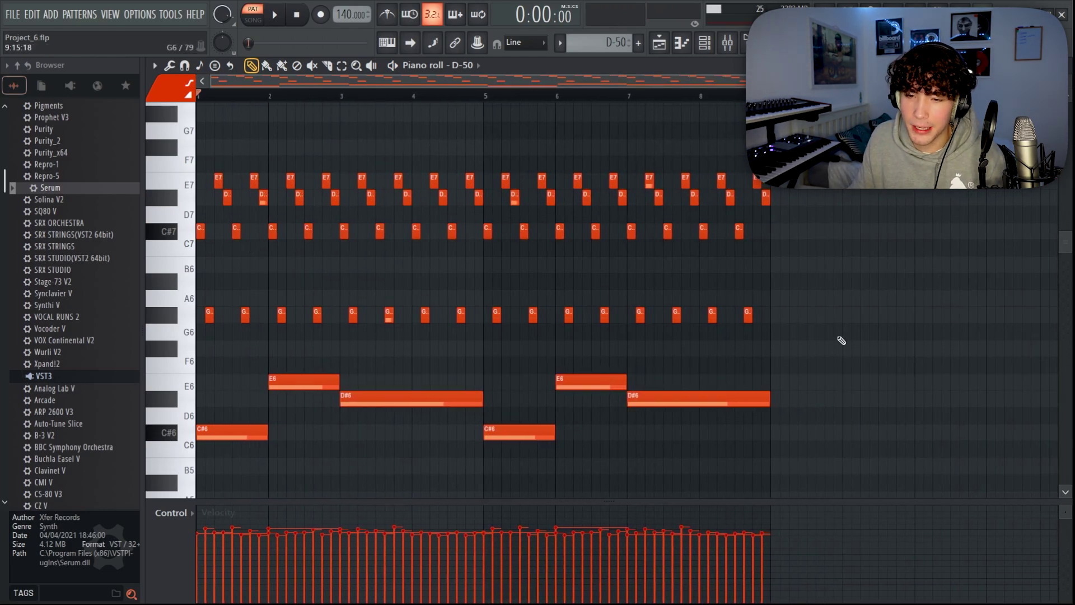
Return to the playlist and play the arrangement in song mode with Track 1's audio unmuted alongside the Kontakt track
drag(838, 341, 195, 87)
click(682, 44)
click(659, 43)
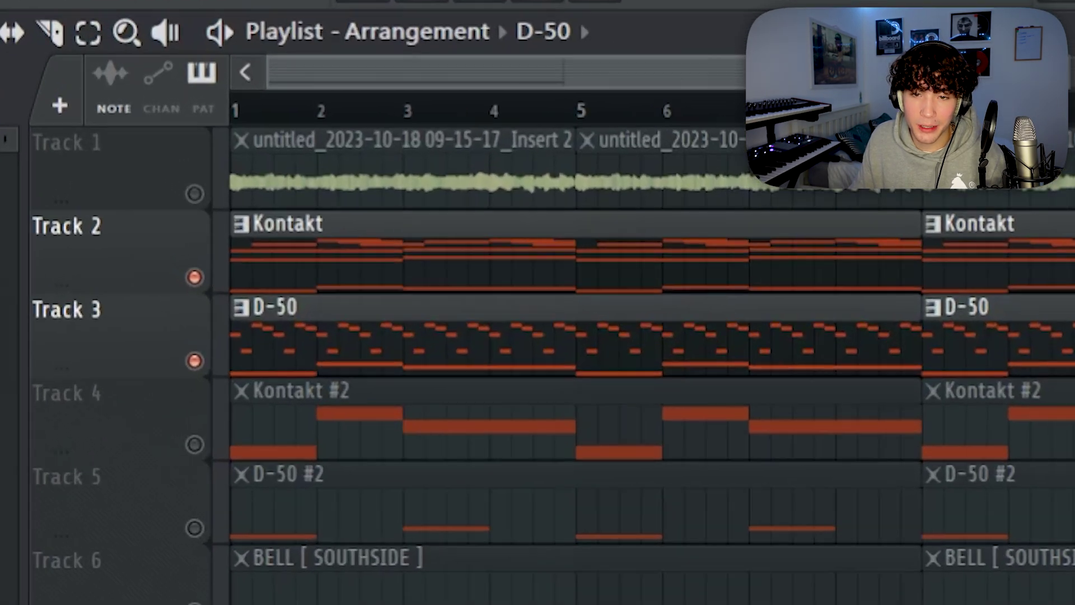
key(space)
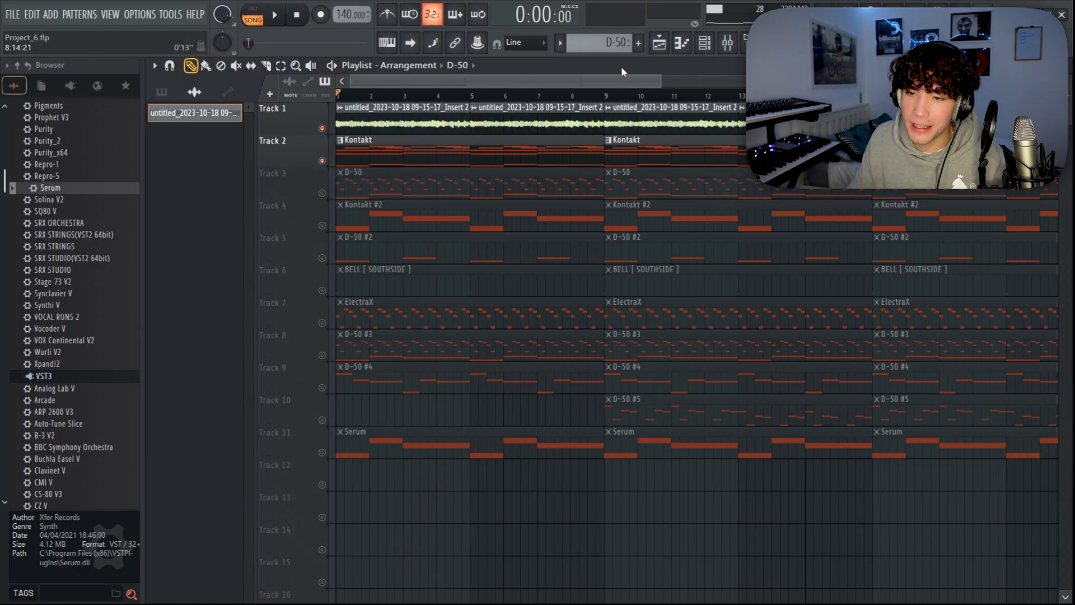
Check the channel rack and bring up the effect chain of mixer Insert 2 over the playlist
click(702, 44)
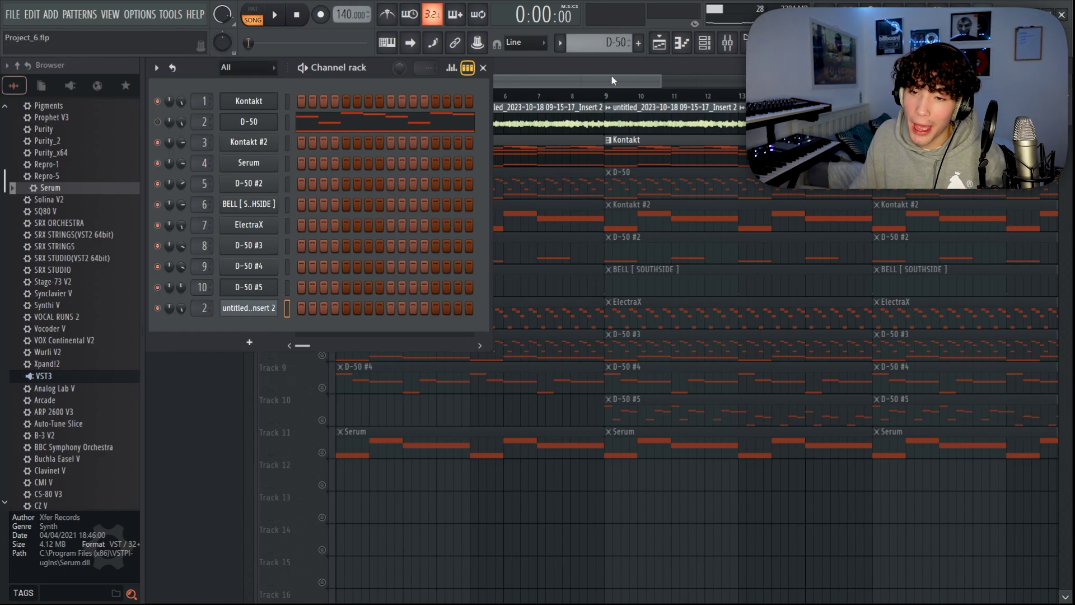
click(483, 68)
scroll(271, 153, up, 3)
click(728, 43)
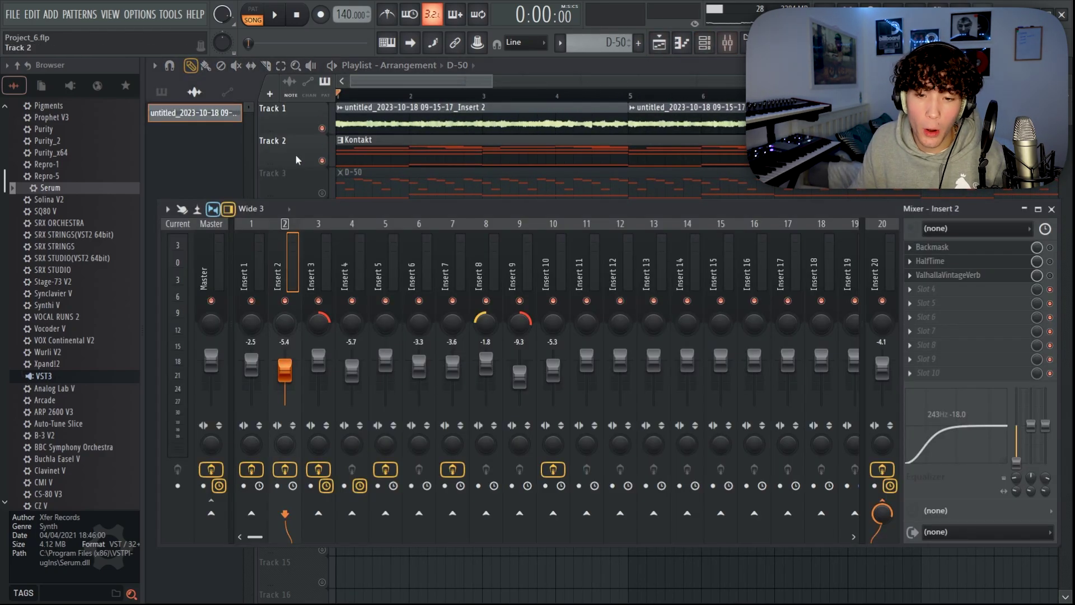
Open the Backmask and HalfTime effects on mixer Insert 2 to examine their settings
click(1001, 253)
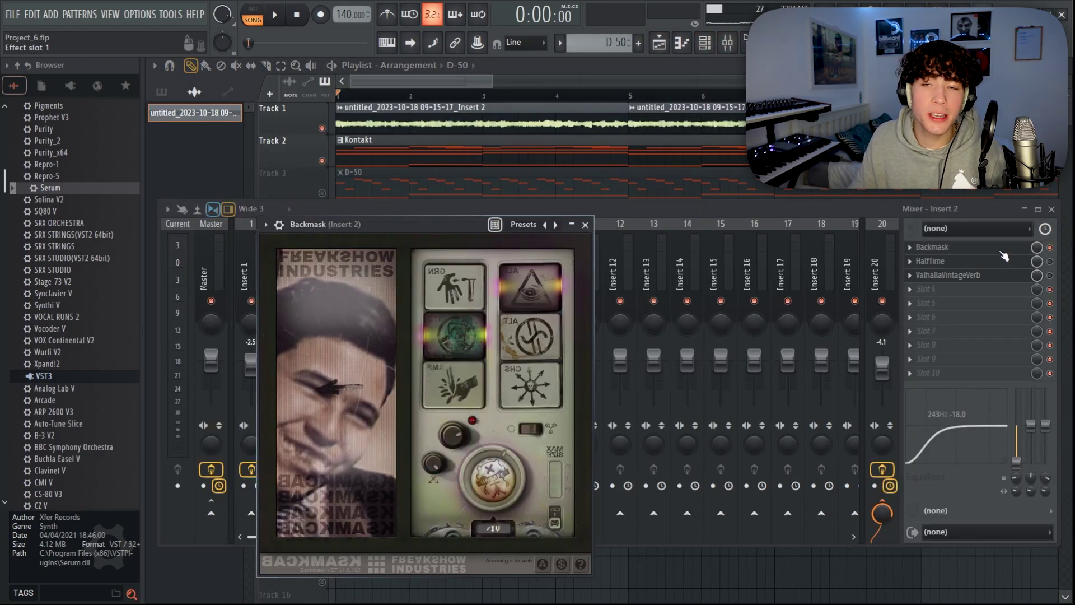
drag(457, 224, 530, 124)
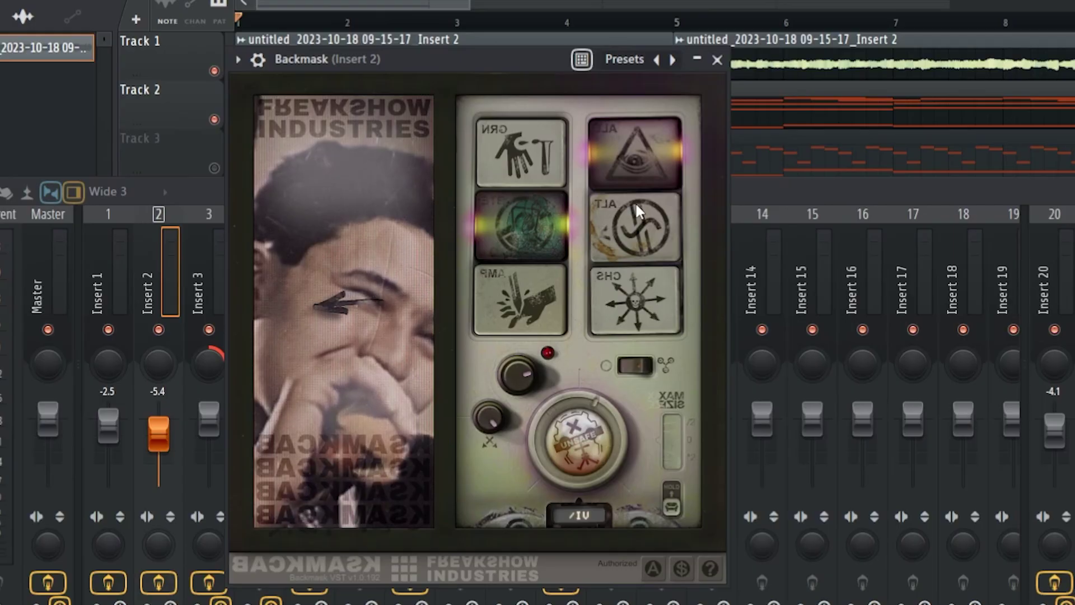
click(1001, 261)
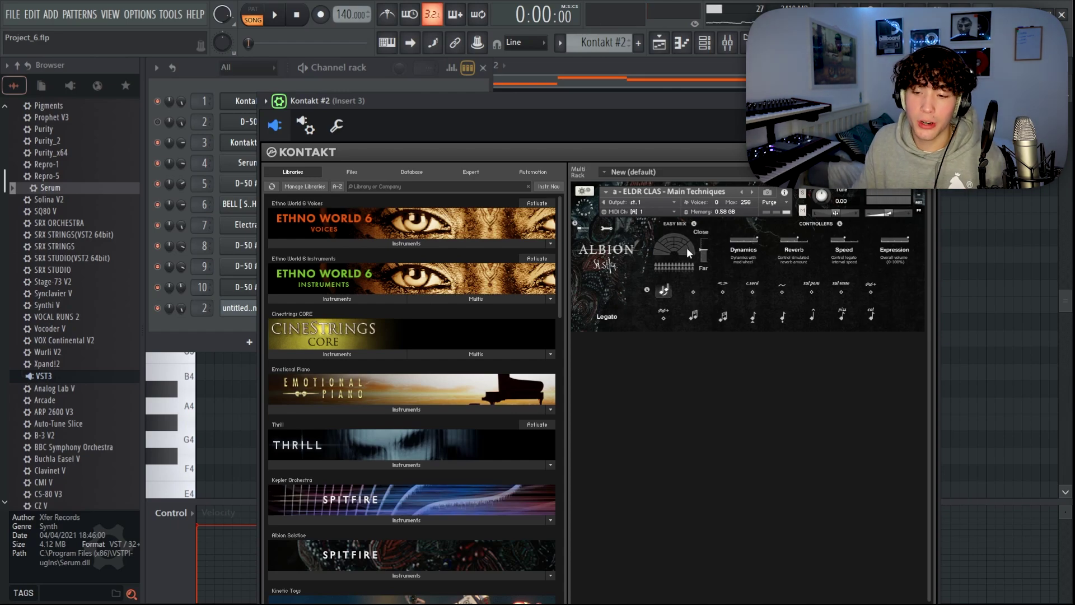
click(981, 258)
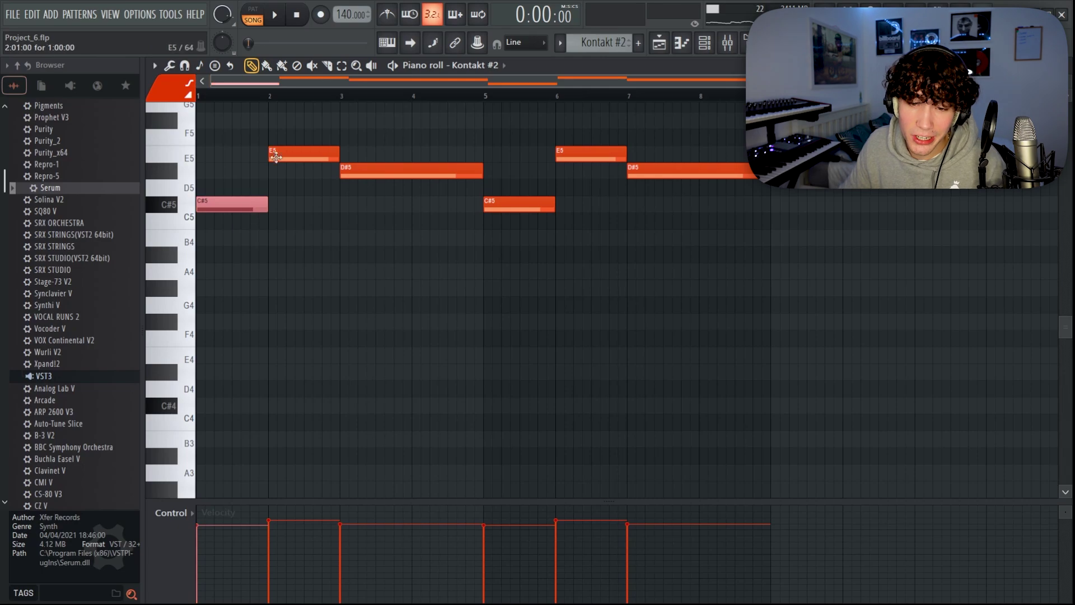
Try raising the first E5 and D#5 notes of Kontakt #2 to A5 and G#5, play the variation, and undo it
scroll(263, 235, up, 4)
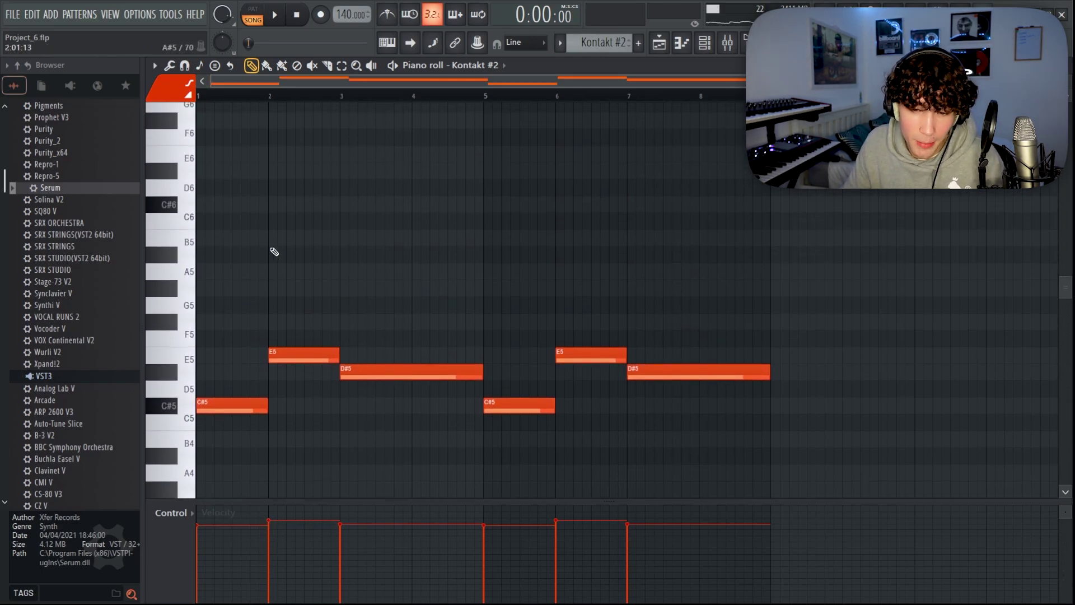
drag(339, 262, 502, 364)
drag(297, 346, 297, 262)
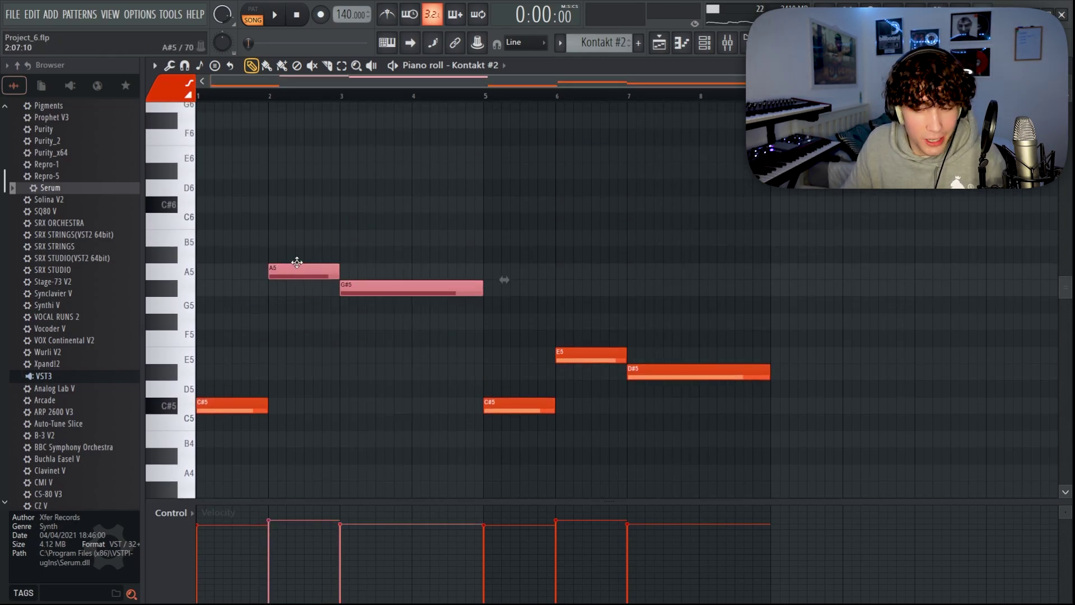
key(ctrl+d)
key(space)
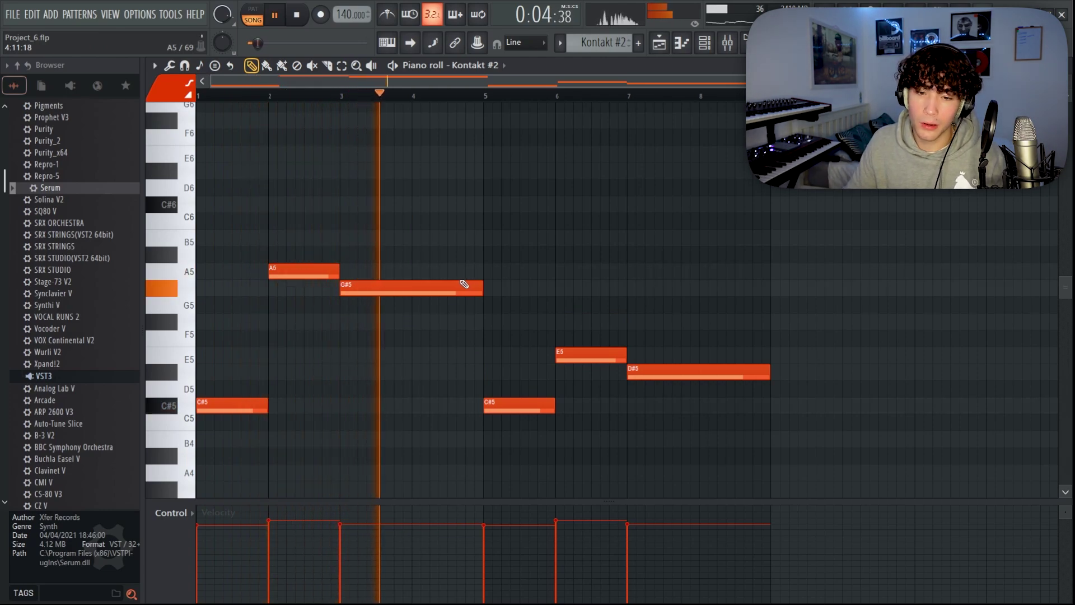
key(space)
key(ctrl+z)
click(684, 187)
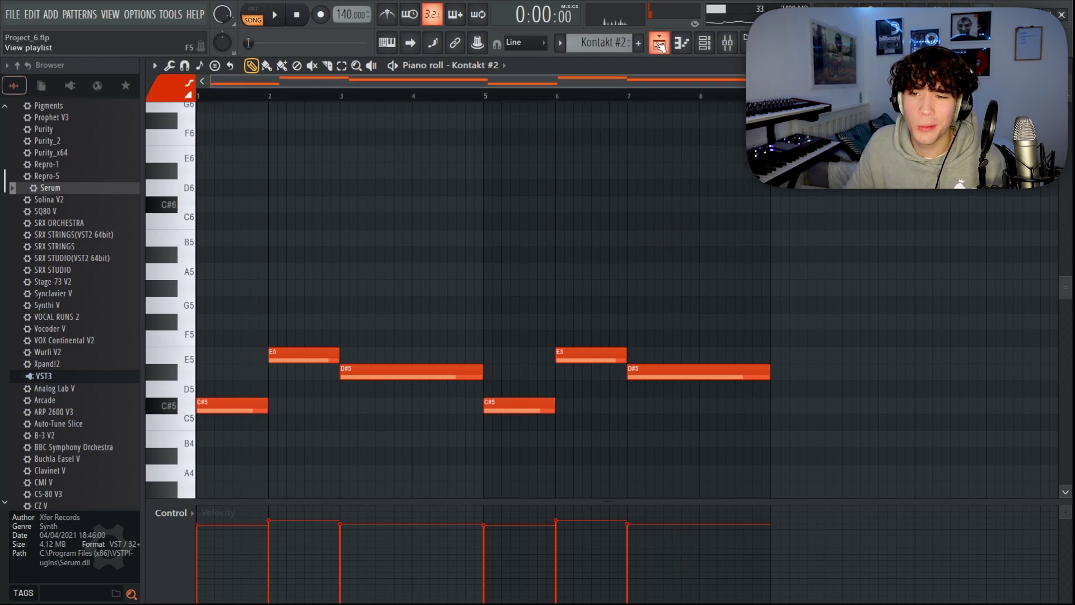
Return to the playlist and open the D-50 #2 instrument to examine its Majestic Strings patch
click(659, 45)
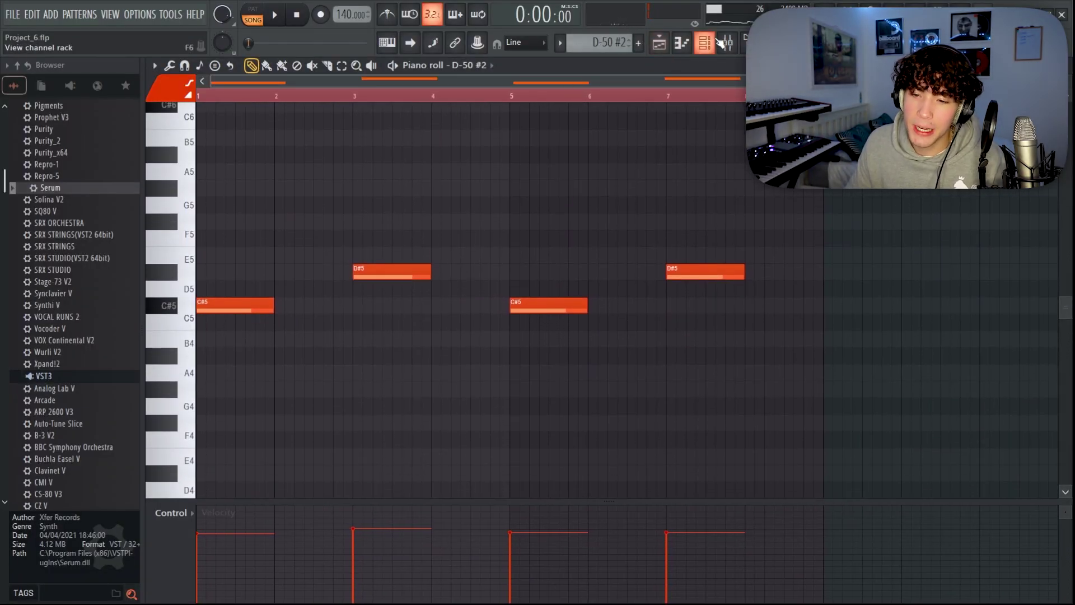
key(F6)
click(263, 187)
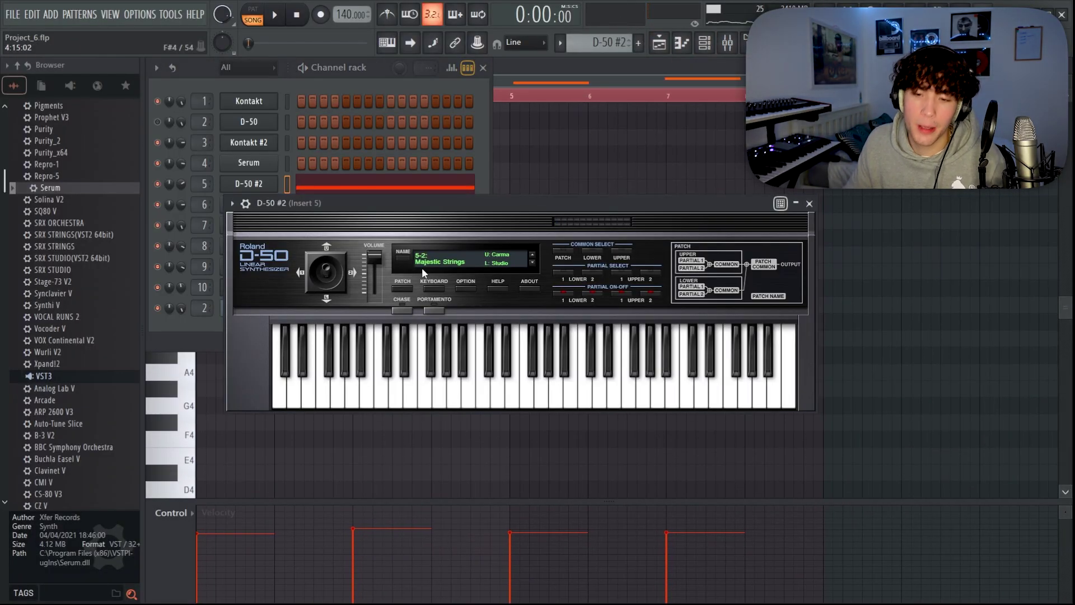
click(625, 73)
click(396, 288)
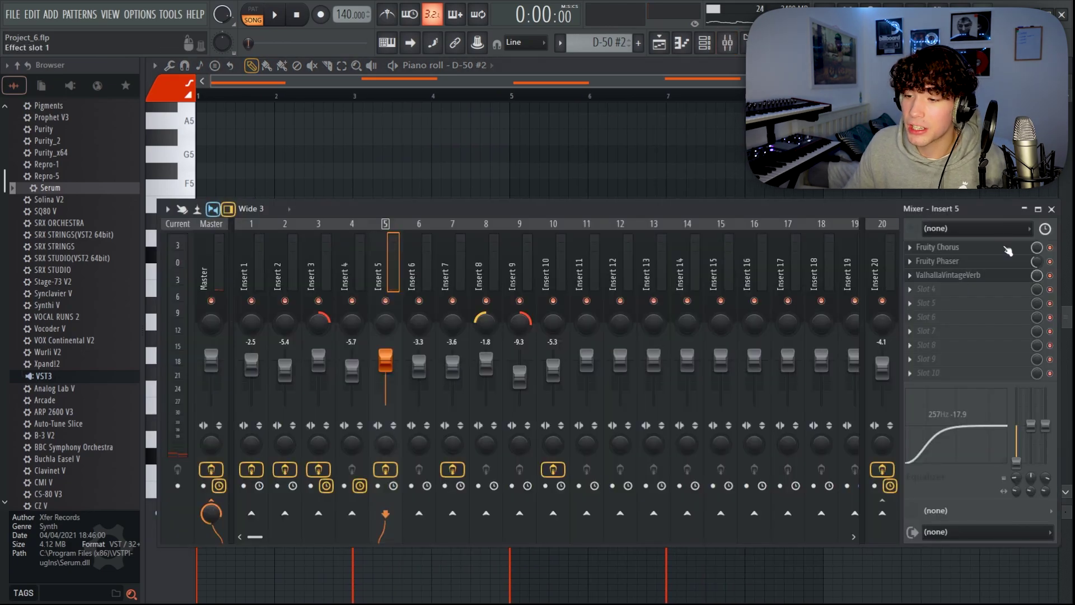
Examine the Fruity Chorus, Fruity Phaser and ValhallaVintageVerb effects on mixer Insert 5
click(1007, 247)
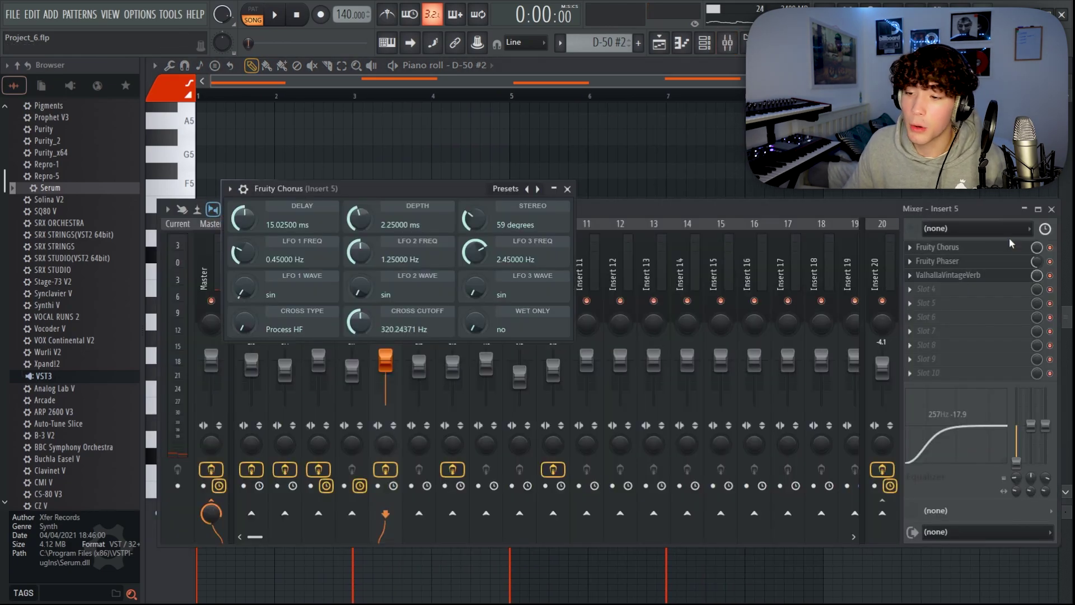
click(1002, 266)
click(1024, 275)
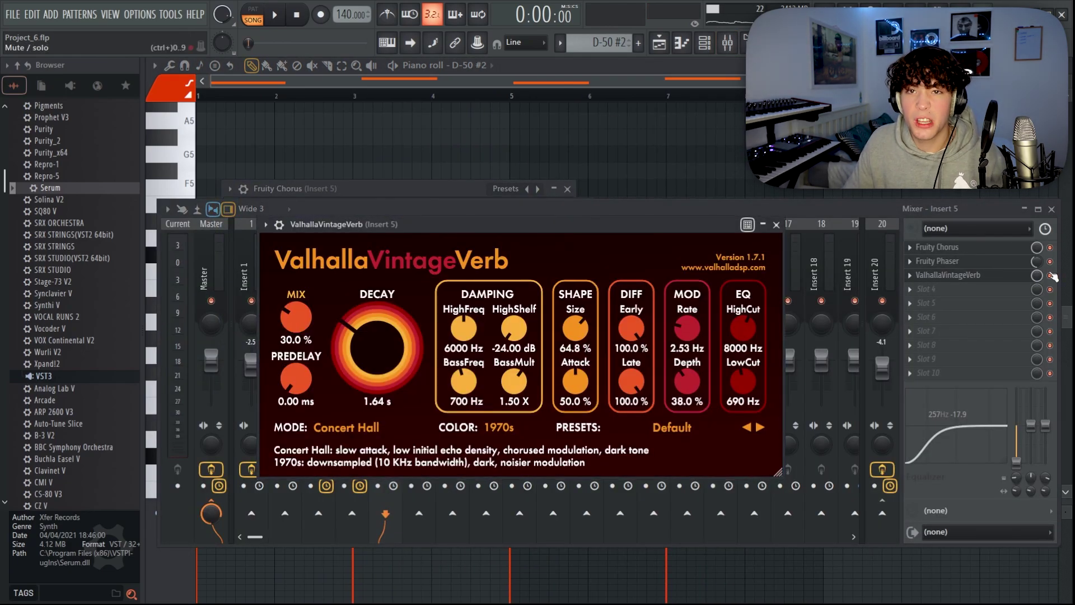
click(1050, 275)
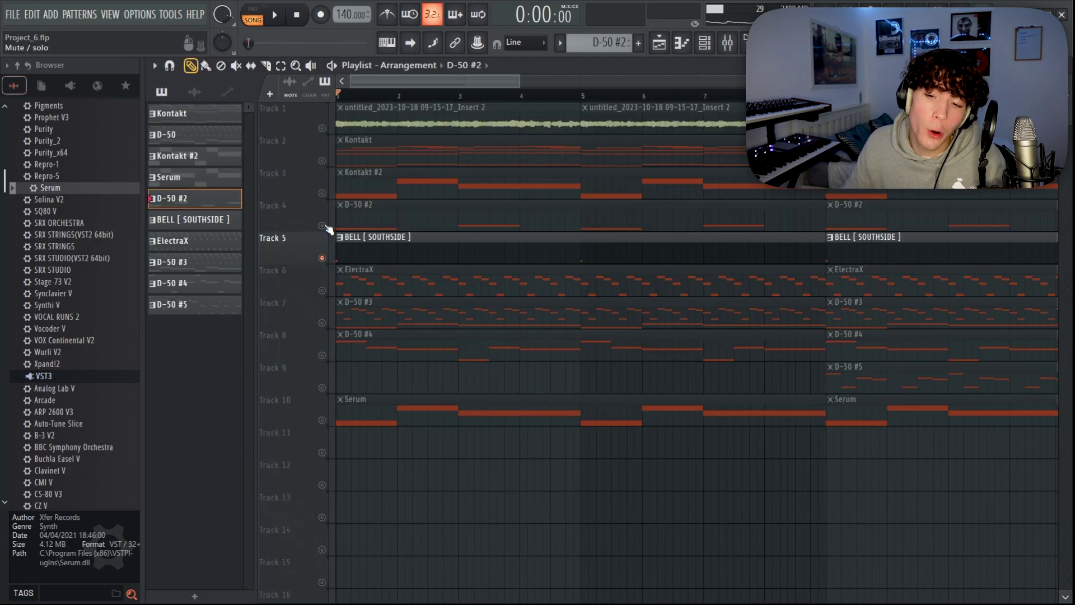
Play the BELL [ SOUTHSIDE ] pattern and examine the sampler's sample and miscellaneous settings
double_click(411, 247)
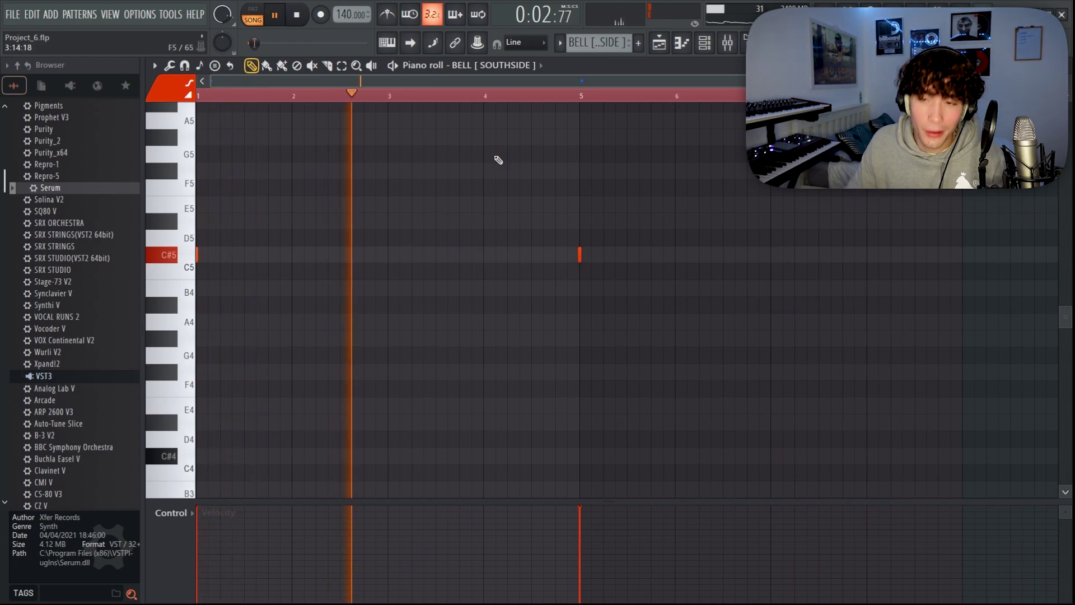
key(space)
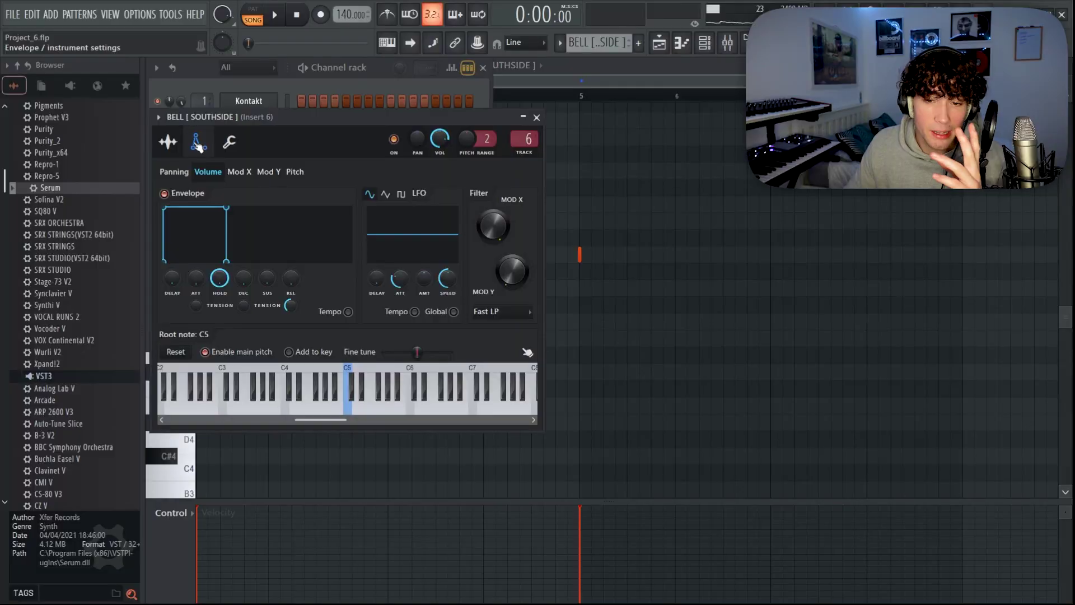
click(168, 142)
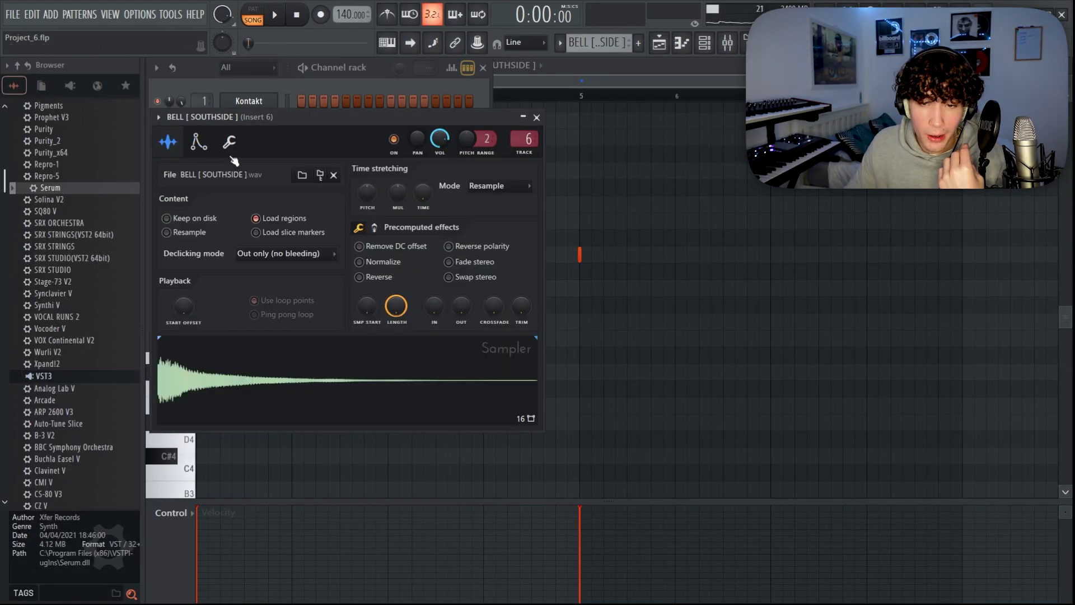
click(229, 142)
click(483, 67)
Check the effect slots of mixer Insert 6 and reopen the BELL [ SOUTHSIDE ] sampler to examine its echo delay settings
click(728, 43)
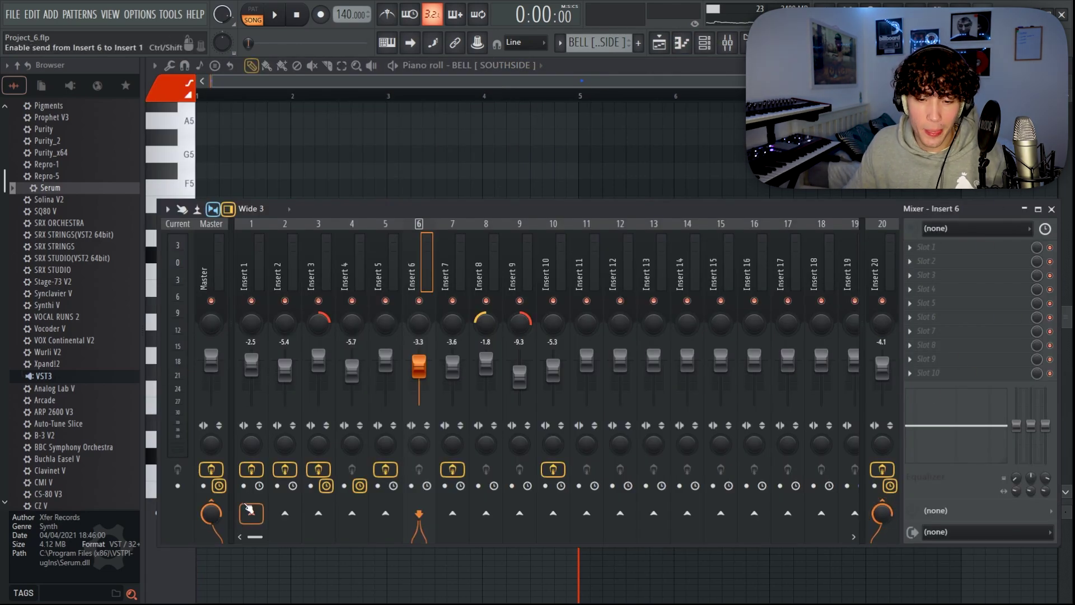
click(710, 51)
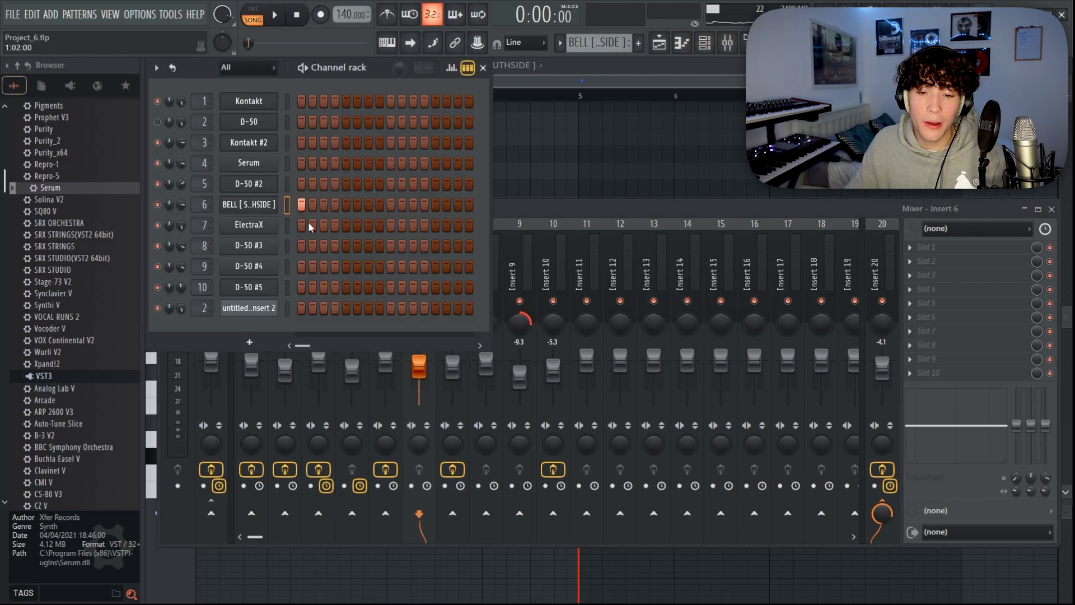
click(261, 205)
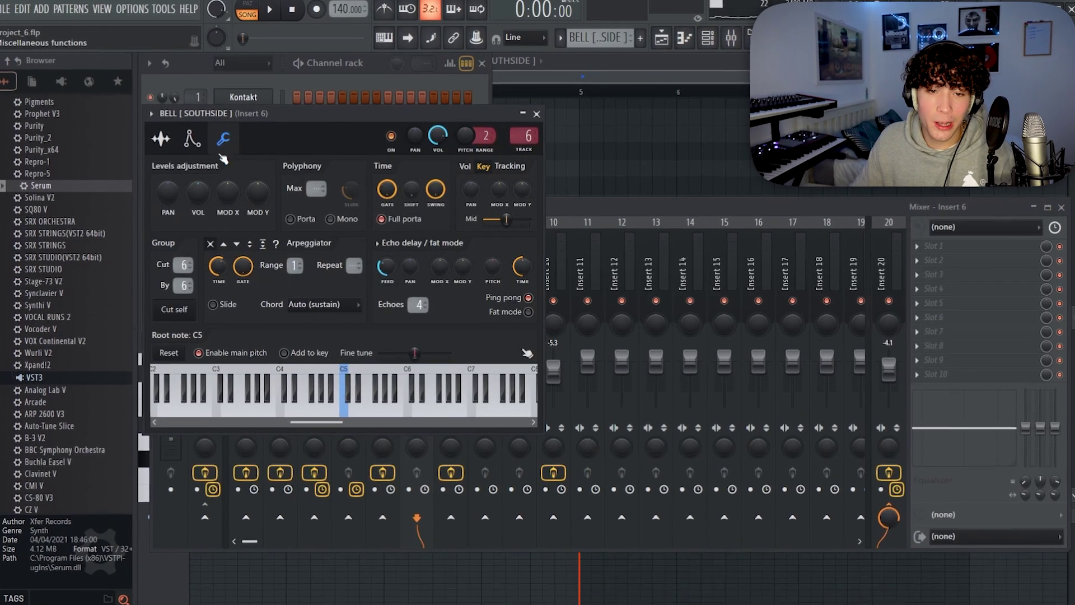
click(437, 242)
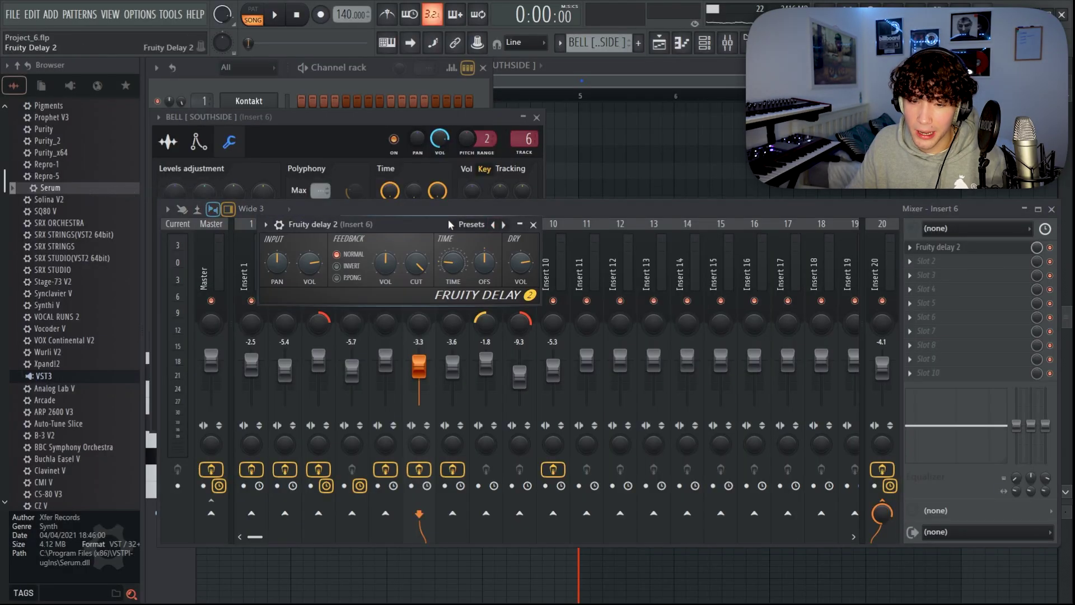
Move the Fruity delay 2 window aside and delete that effect from the first slot of mixer Insert 6
drag(449, 224, 719, 223)
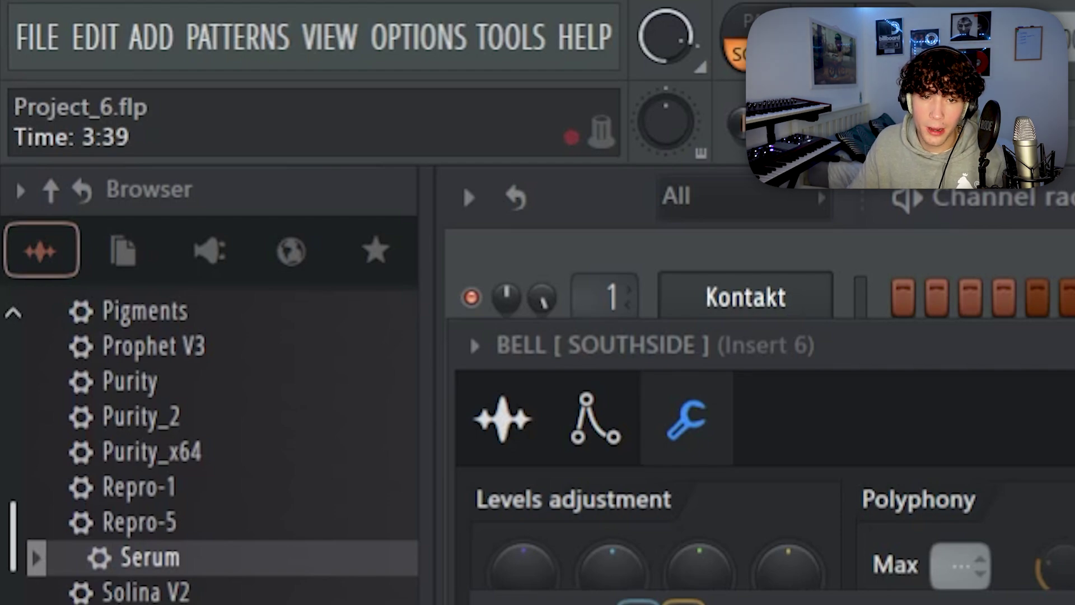
click(910, 247)
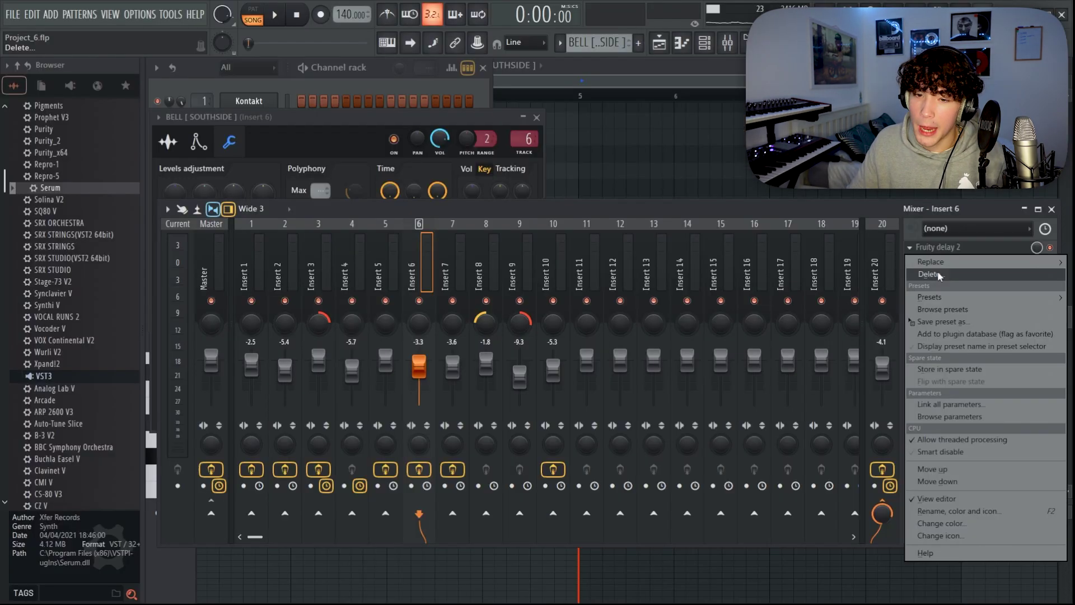
click(1005, 274)
click(494, 126)
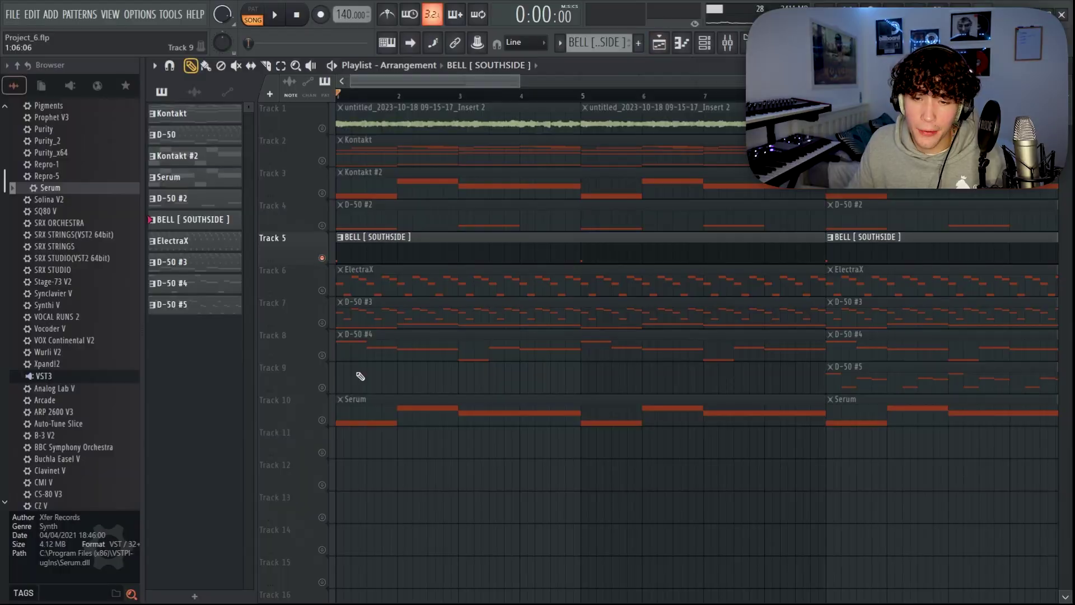
Open the ElectraX pattern for playback and examine the HalfTime and Fruity Stereo Shaper effects on mixer Insert 7
double_click(395, 284)
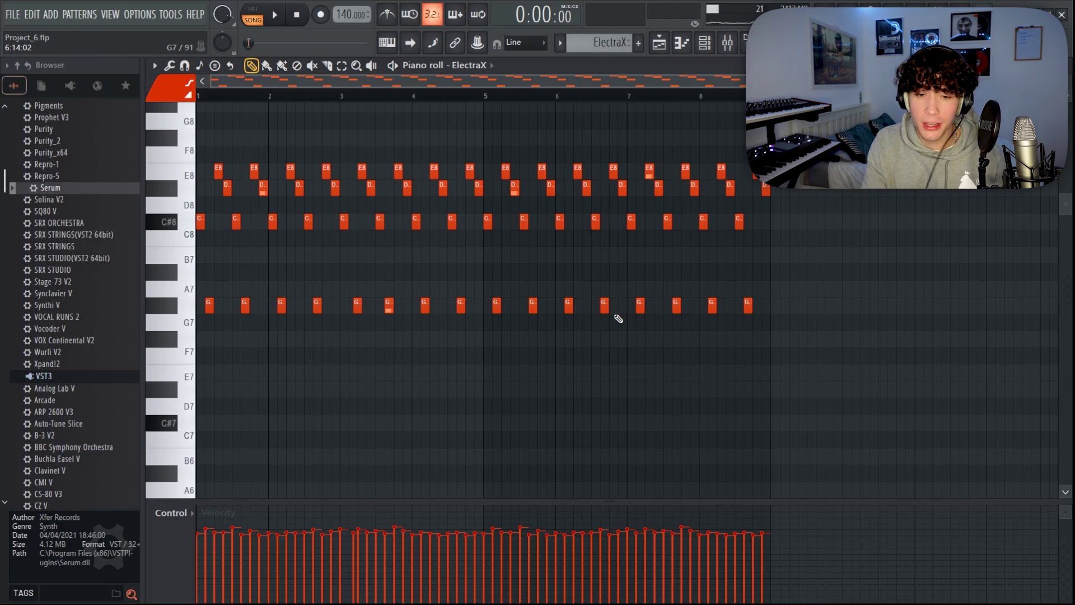
key(space)
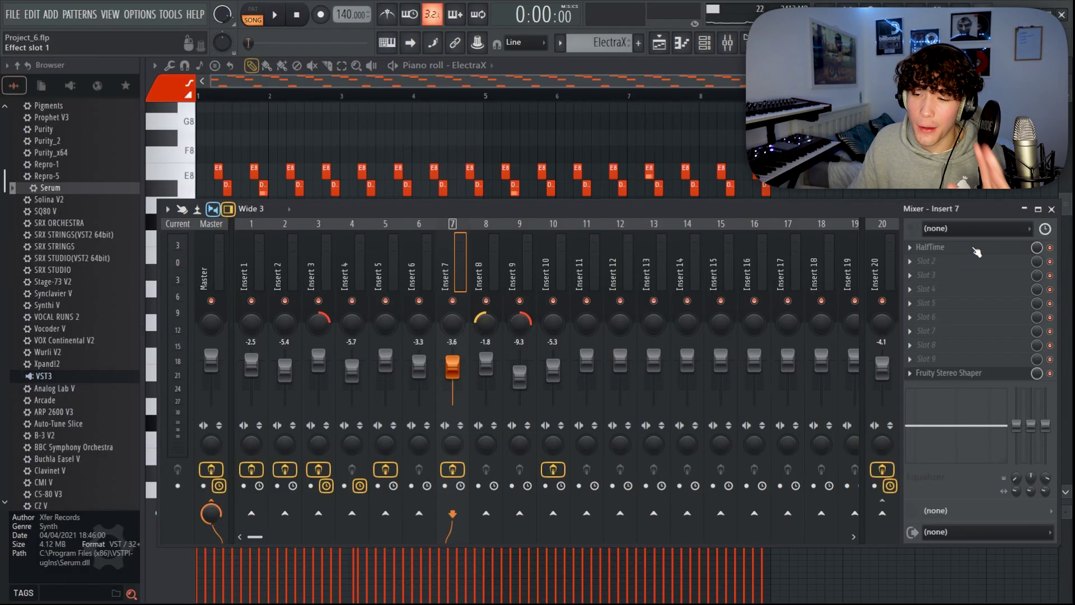
click(975, 249)
click(973, 374)
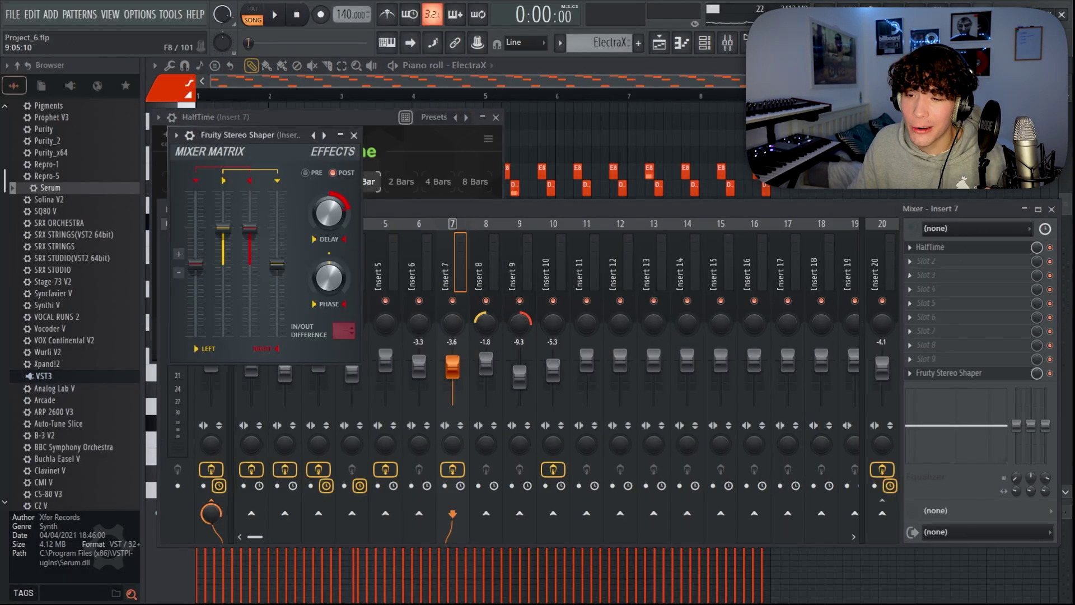
Open the ElectraX instrument from the channel rack to examine its sound
click(704, 45)
click(245, 229)
drag(454, 131, 506, 130)
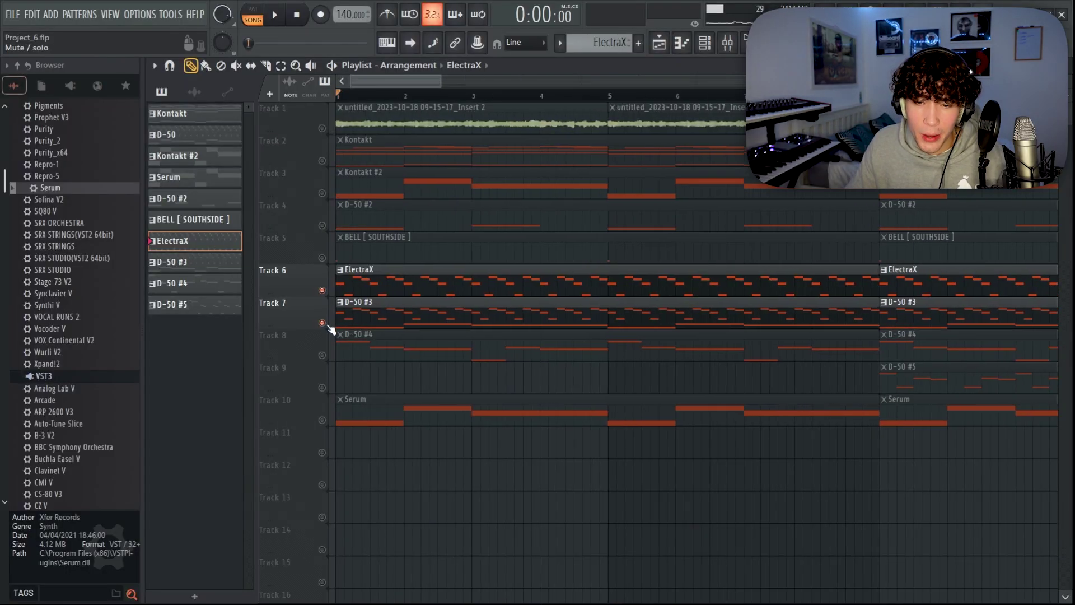
Open the D-50 #3 pattern, select its long lower notes to examine the underlying melody, and return to the playlist
double_click(408, 303)
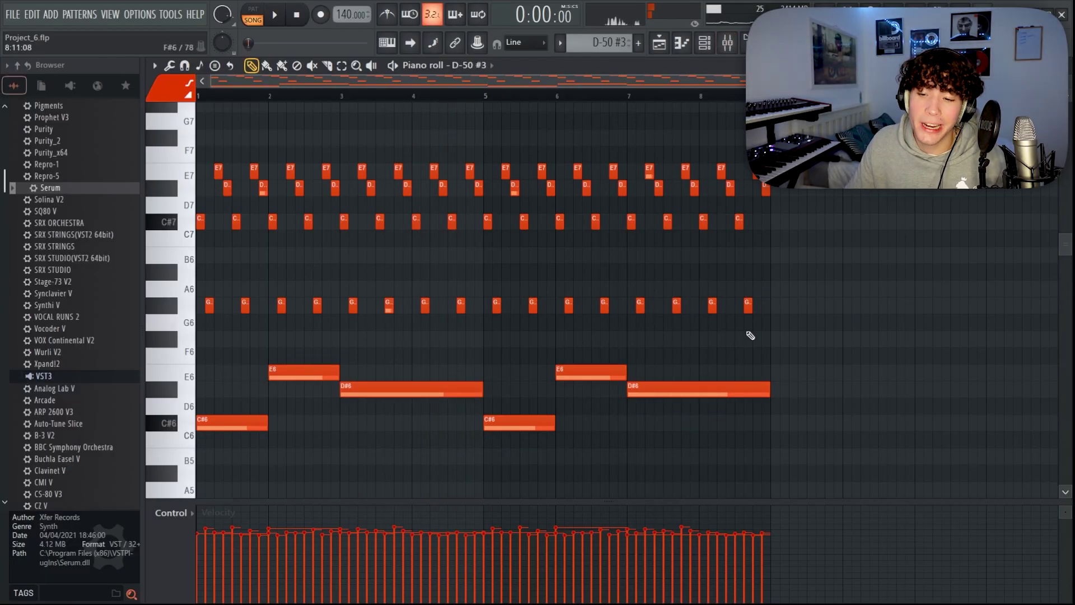
drag(854, 361, 257, 460)
ctrl+click(428, 290)
click(659, 43)
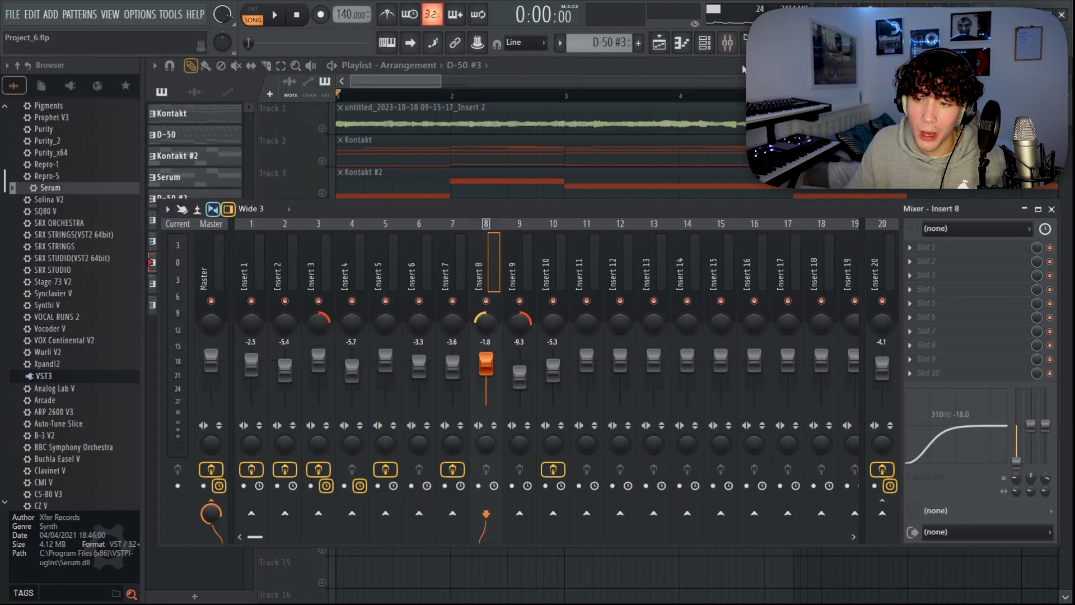
Close the mixer and open the D-50 #4 pattern on Track 8 to examine and play its melody
key(F9)
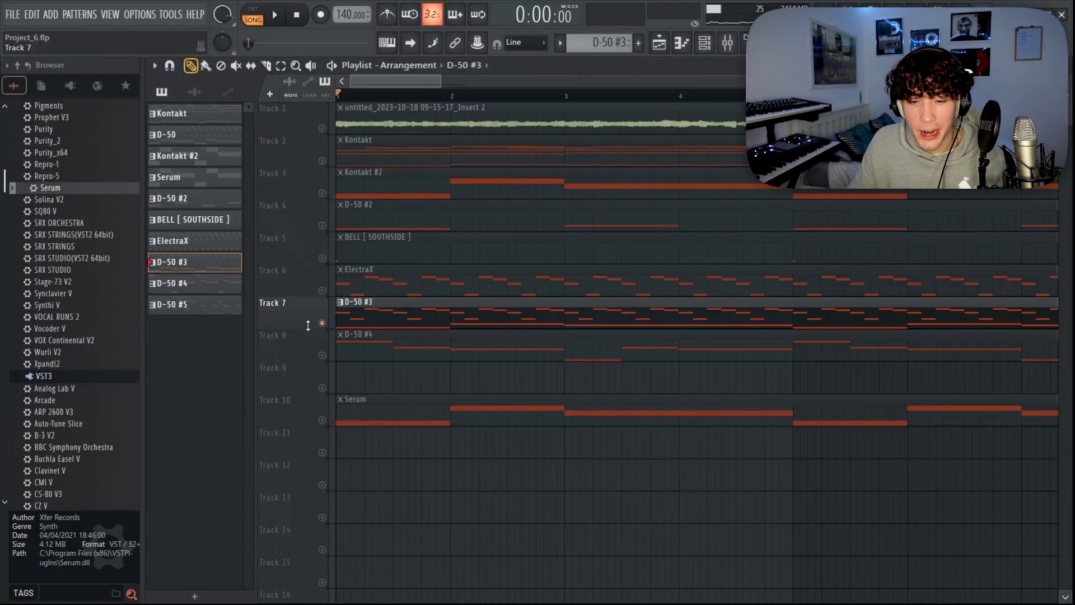
double_click(333, 350)
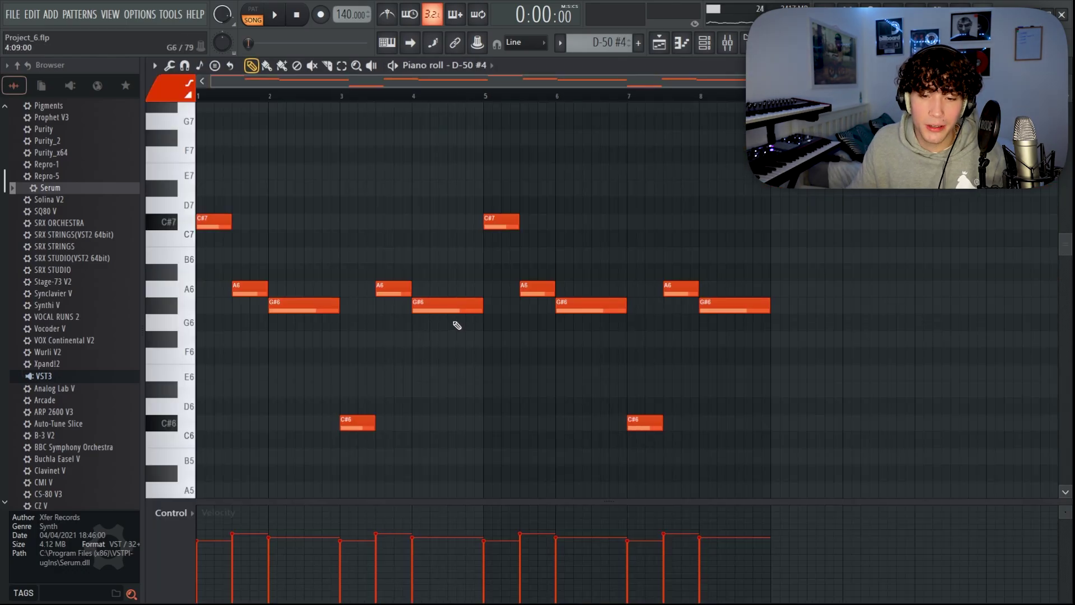
key(space)
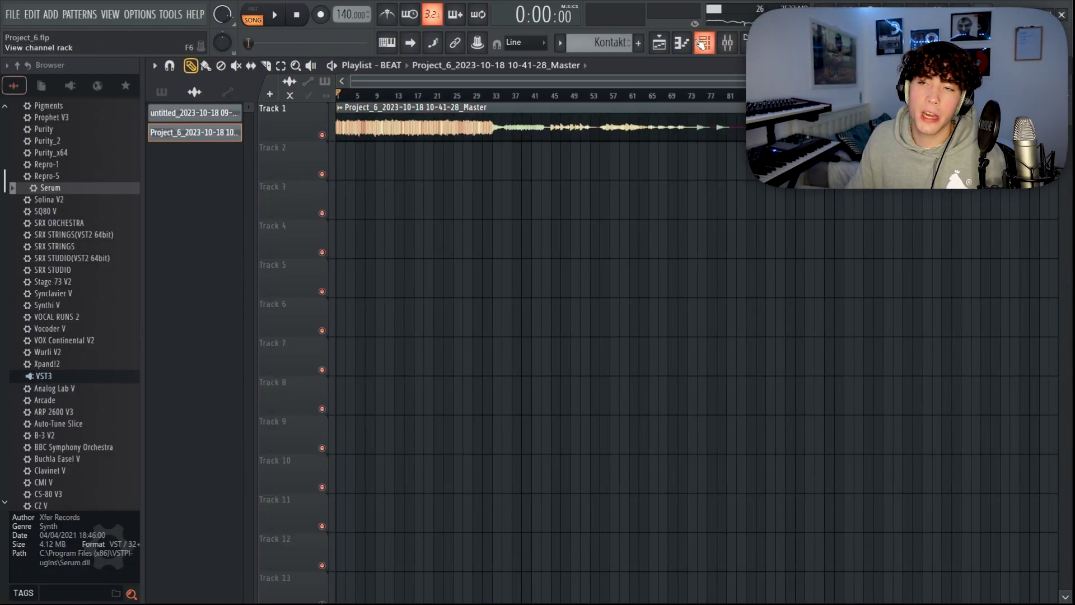
Bring up the channel rack to examine the light hh and volvic snare patterns in Pattern 12
click(704, 44)
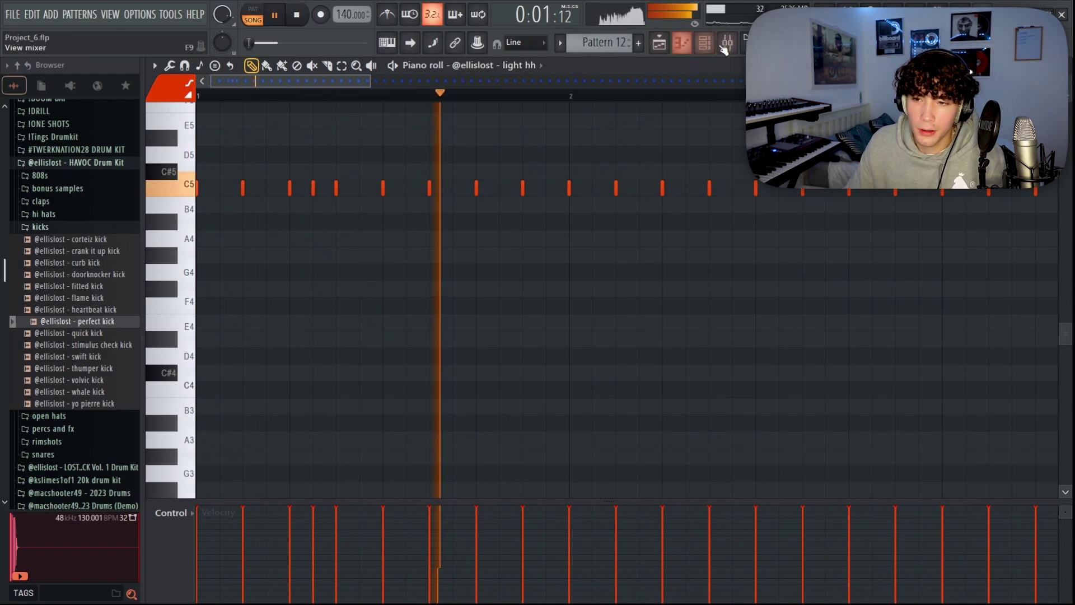
click(704, 43)
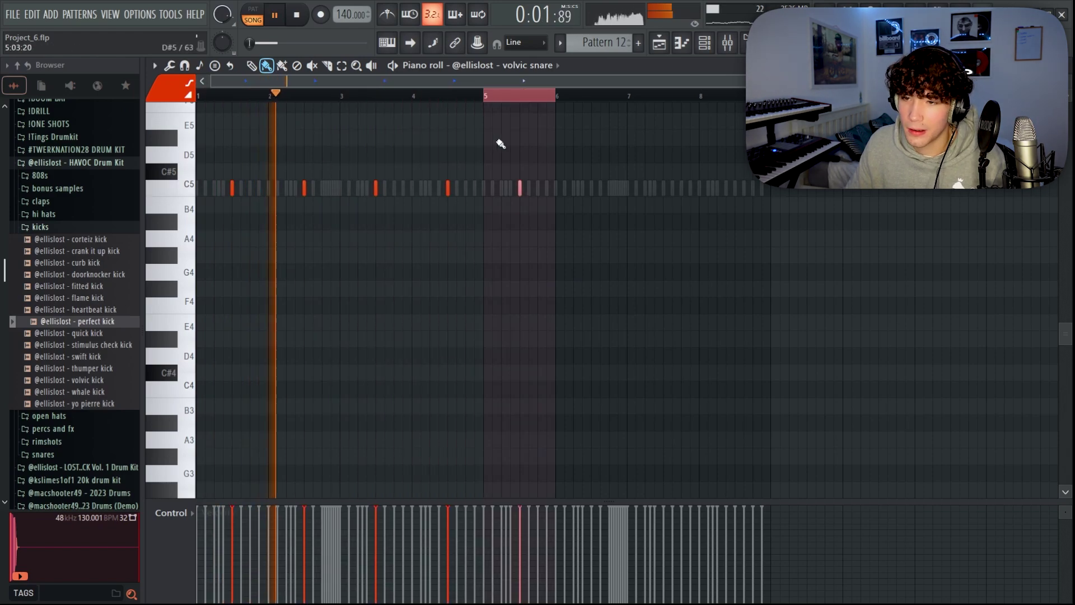
Continue the volvic snare hits through bar 8 and lower them to B4
click(704, 42)
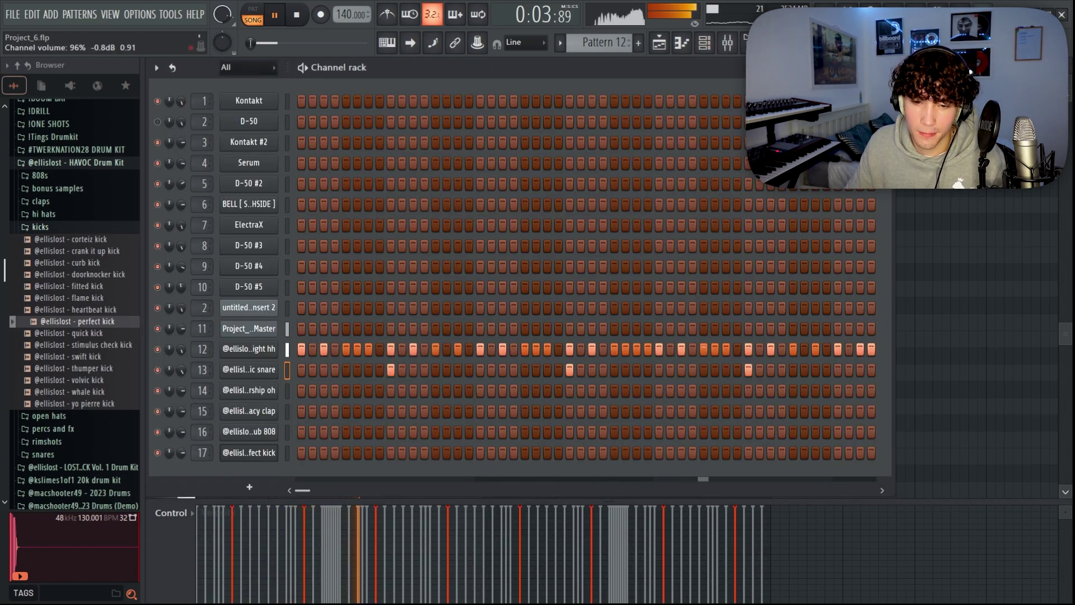
key(F6)
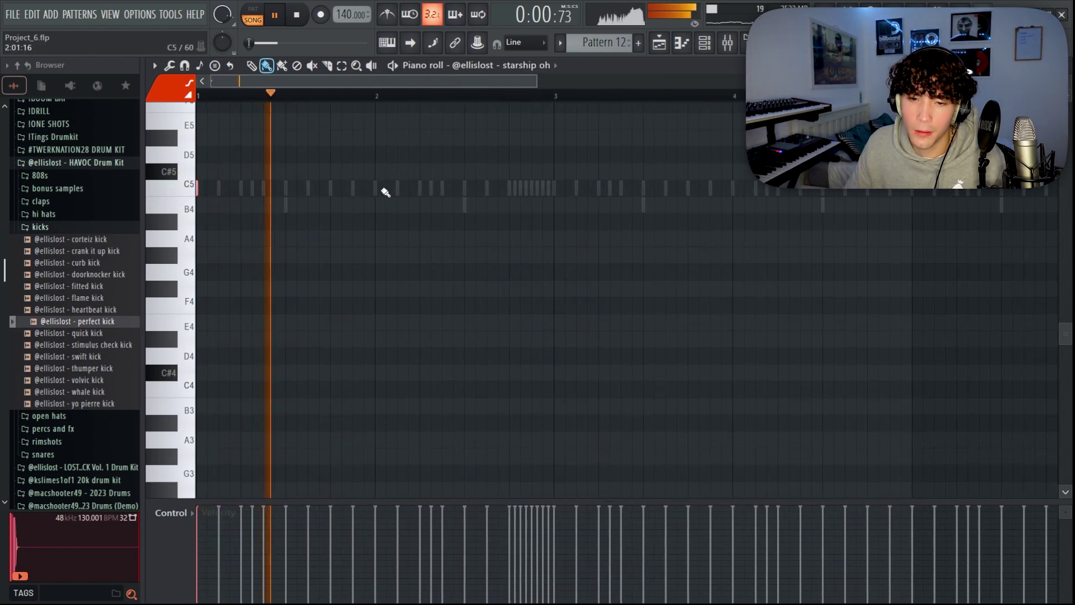
Place starship oh hits on C5 at the start and in the last beat of bar 1, and repeat the two-bar phrase
click(333, 187)
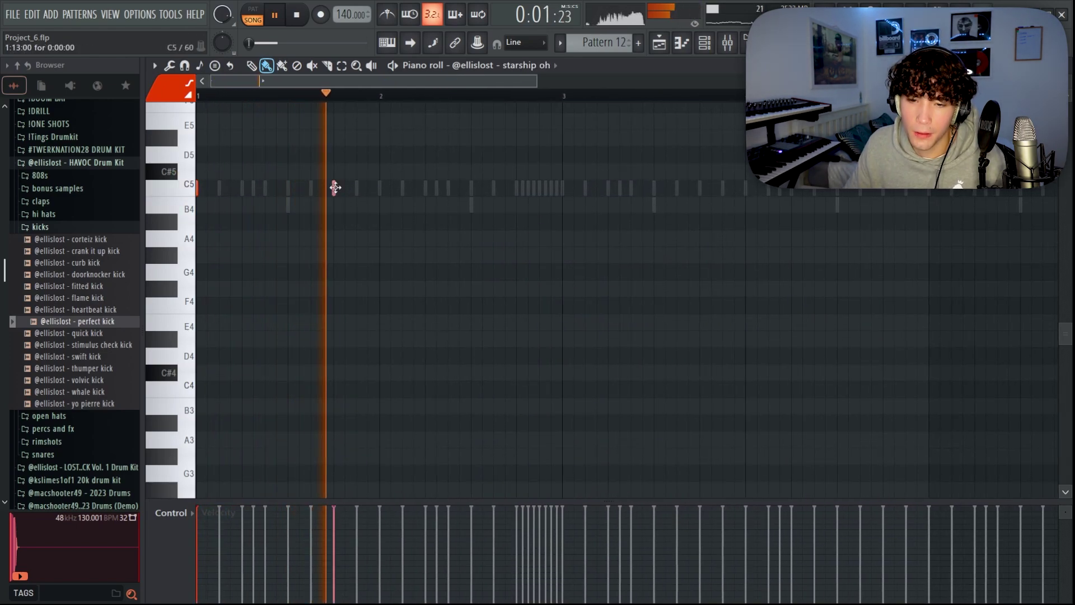
drag(564, 97, 199, 97)
key(ctrl+b)
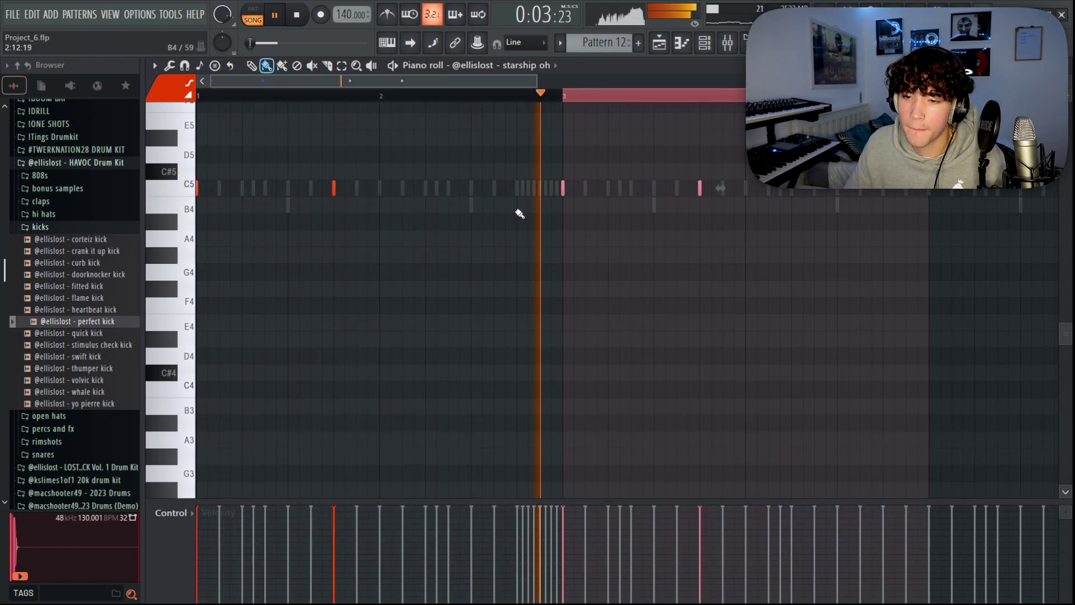
scroll(561, 291, down, 2)
key(ctrl+b)
key(ctrl+b)
Add two legacy clap hits around the middle of bar 4 and play the beat to check them
scroll(561, 290, down, 1)
key(ctrl+d)
key(F6)
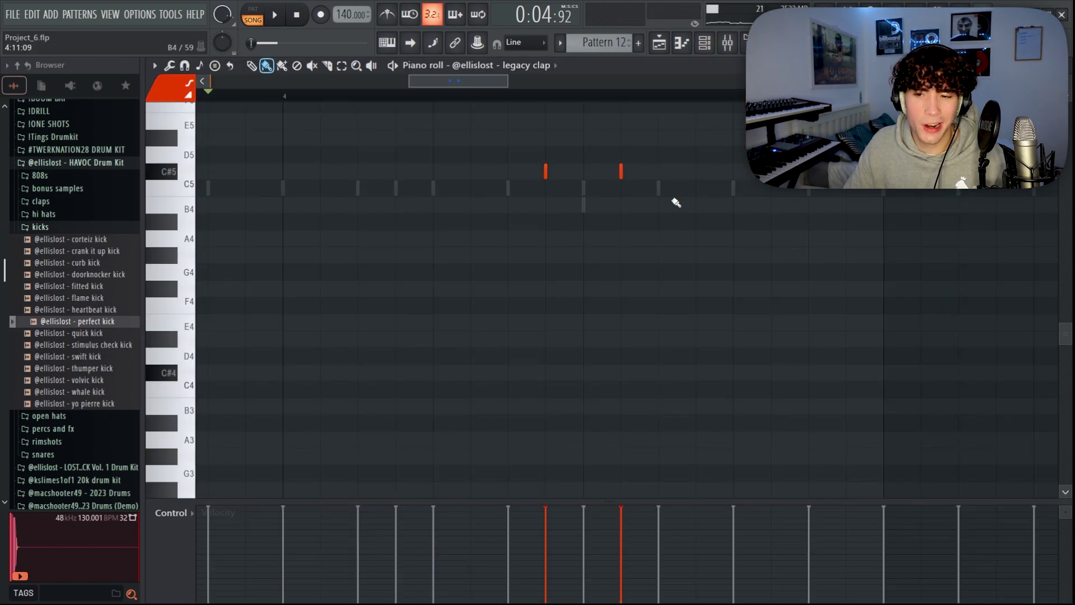
key(space)
key(space)
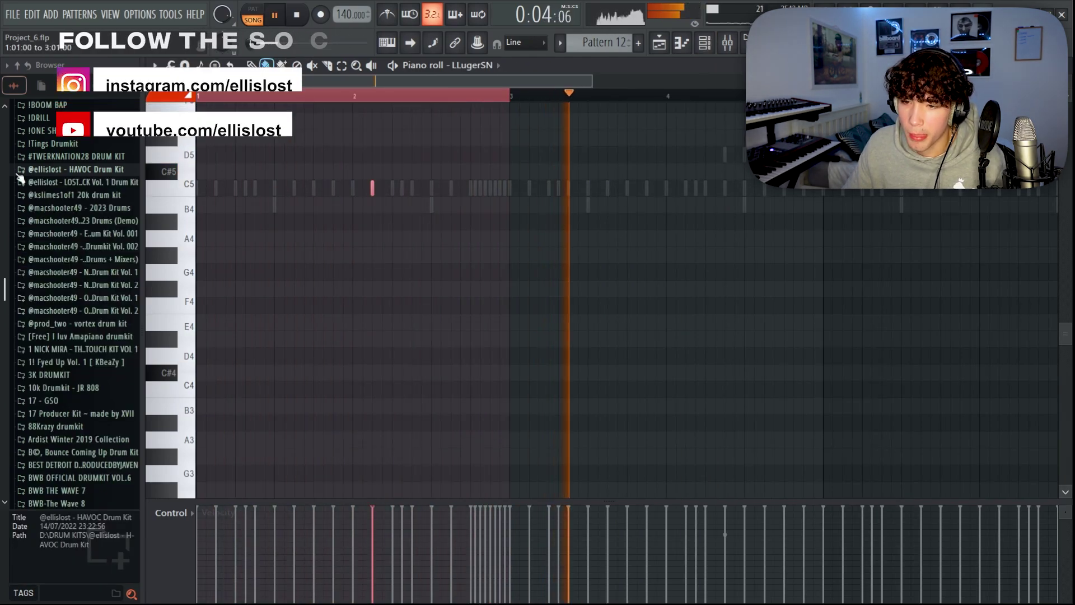
Add and adjust the LLugerSN hits on C5, including one early in bar 4, and place two C#5 hits near that bar's end
click(648, 188)
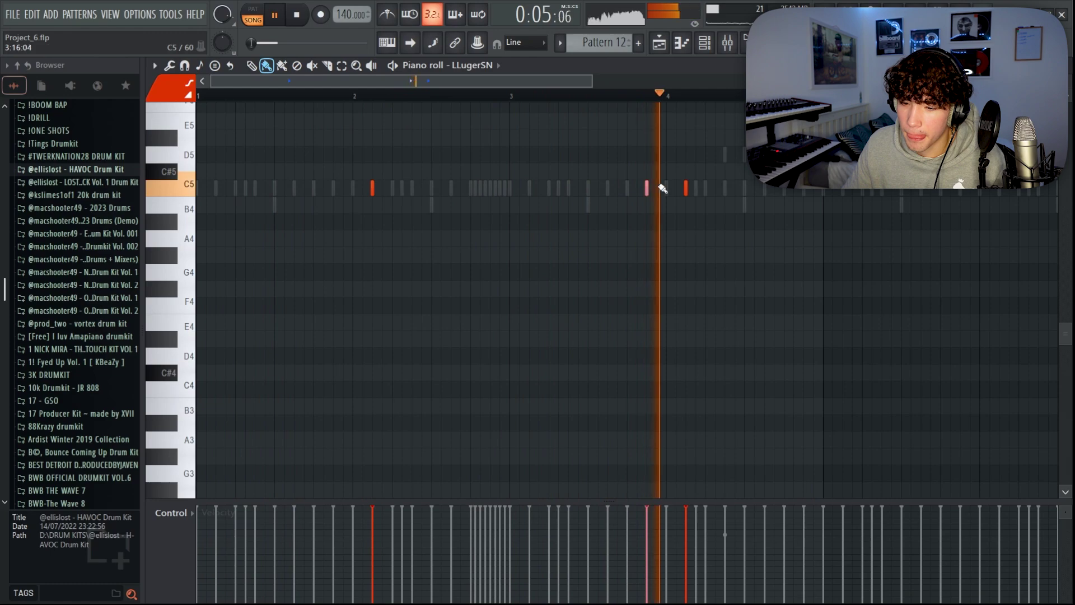
click(515, 96)
drag(512, 85, 591, 89)
right_click(525, 188)
scroll(650, 187, up, 2)
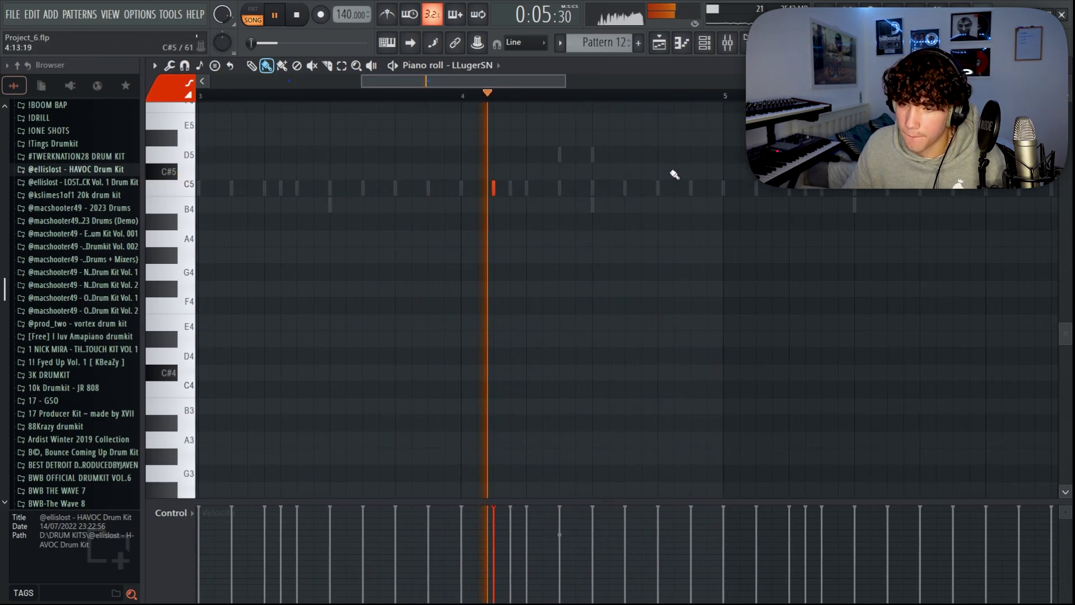
click(674, 168)
drag(678, 171, 698, 170)
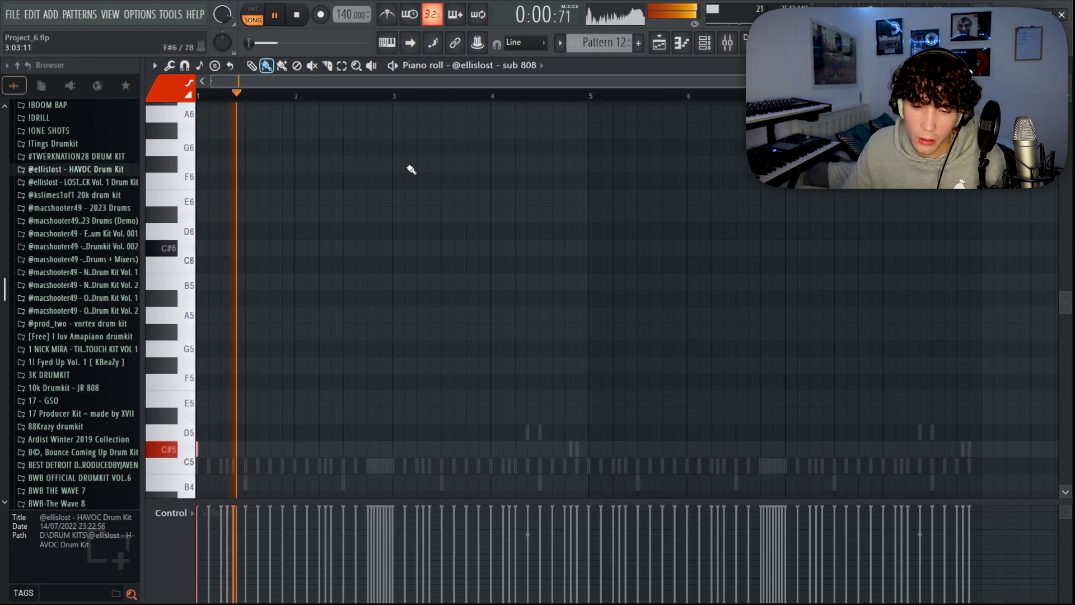
Place sub 808 notes at C#5 on bar 1 and D#5 on bar 3, and repeat the phrase from bar 5
scroll(279, 304, down, 3)
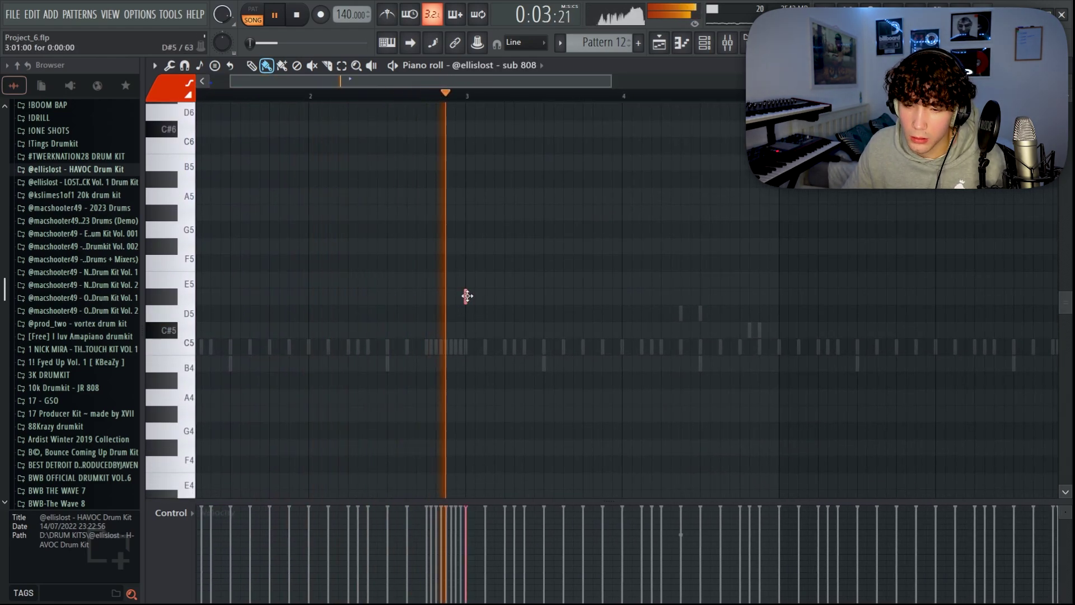
scroll(426, 311, down, 2)
scroll(319, 295, down, 1)
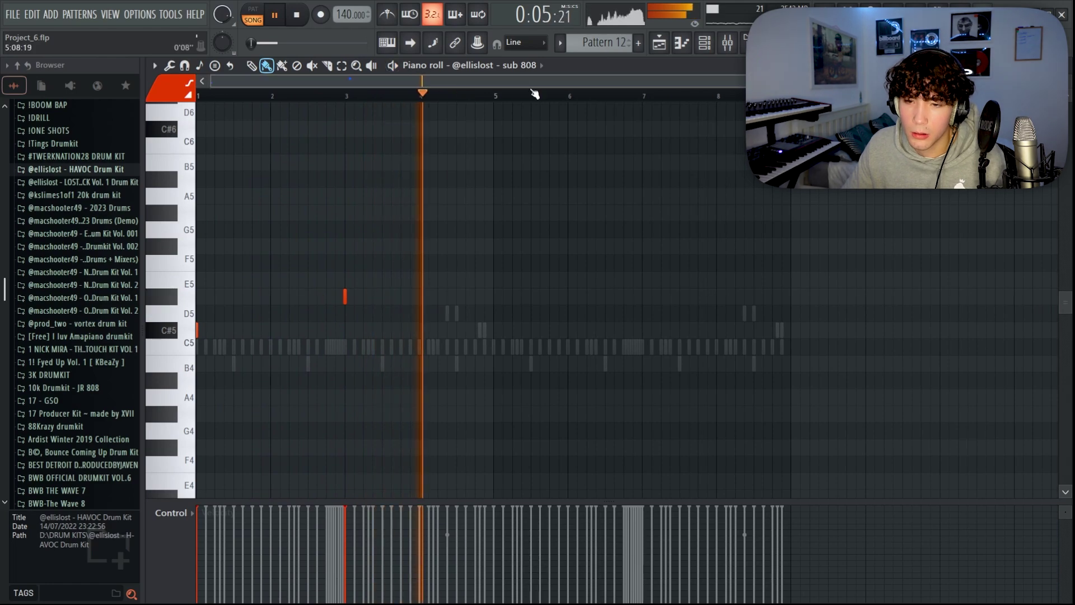
Switch to the perfect kick channel and build a syncopated C5 kick pattern across bars 1 to 4, varying the hits in bar 3
click(539, 65)
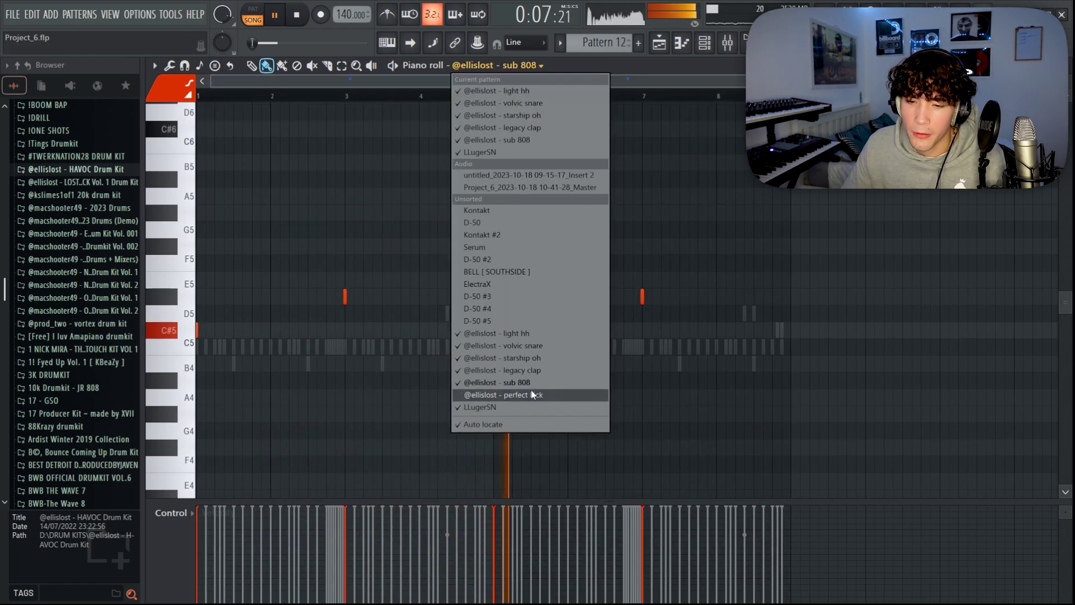
click(532, 395)
key(space)
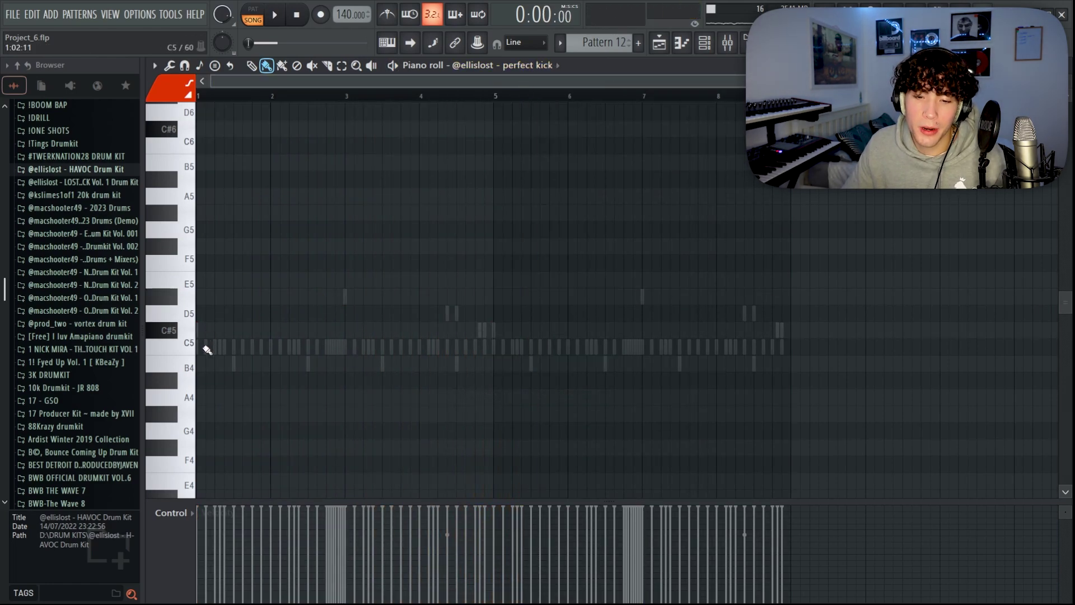
key(space)
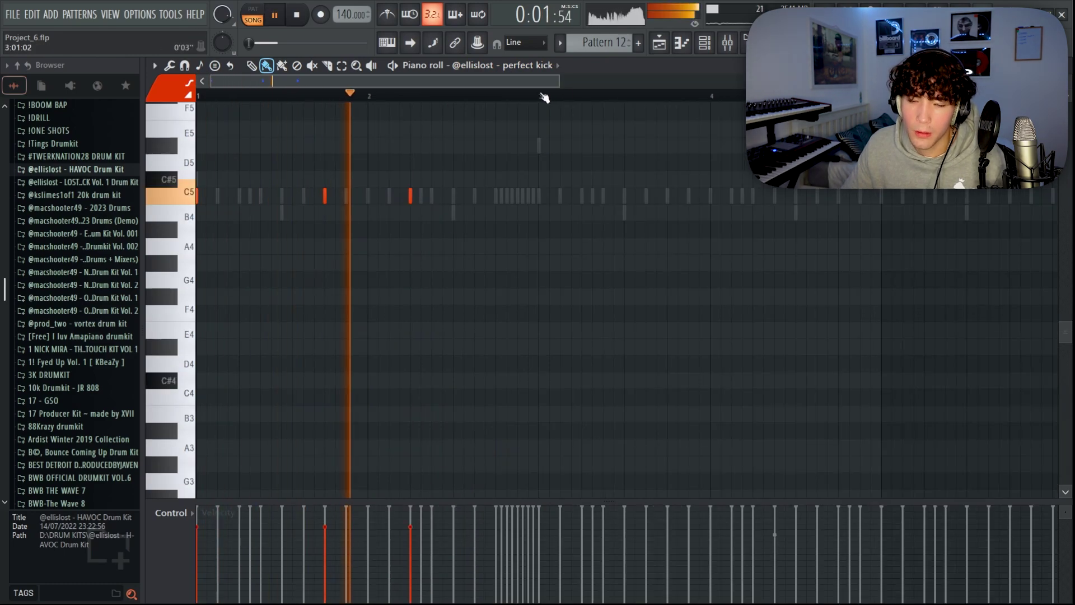
key(ctrl+b)
scroll(552, 214, down, 2)
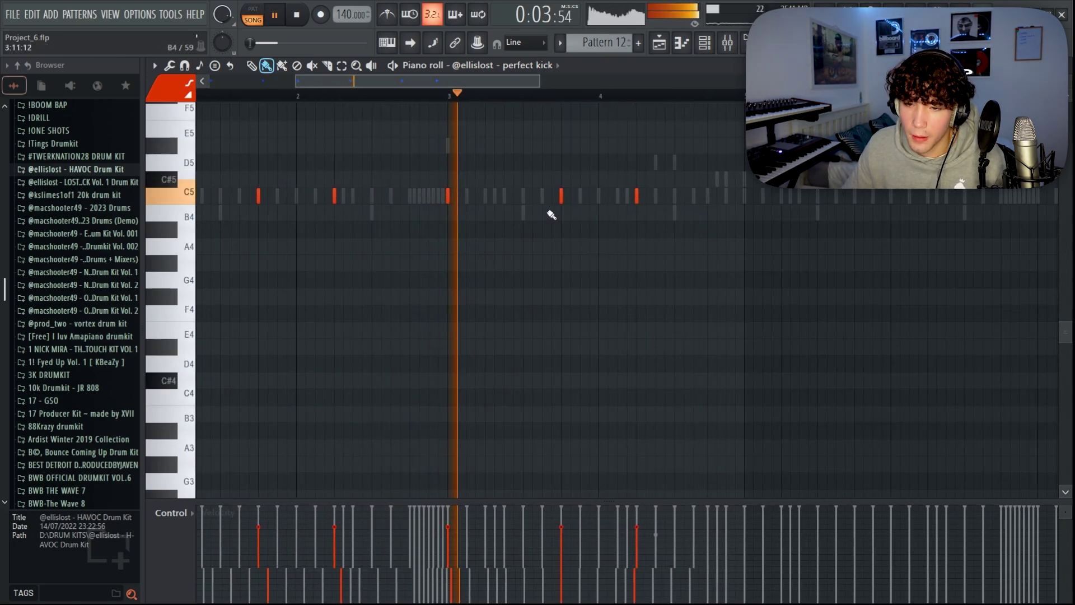
scroll(554, 207, up, 1)
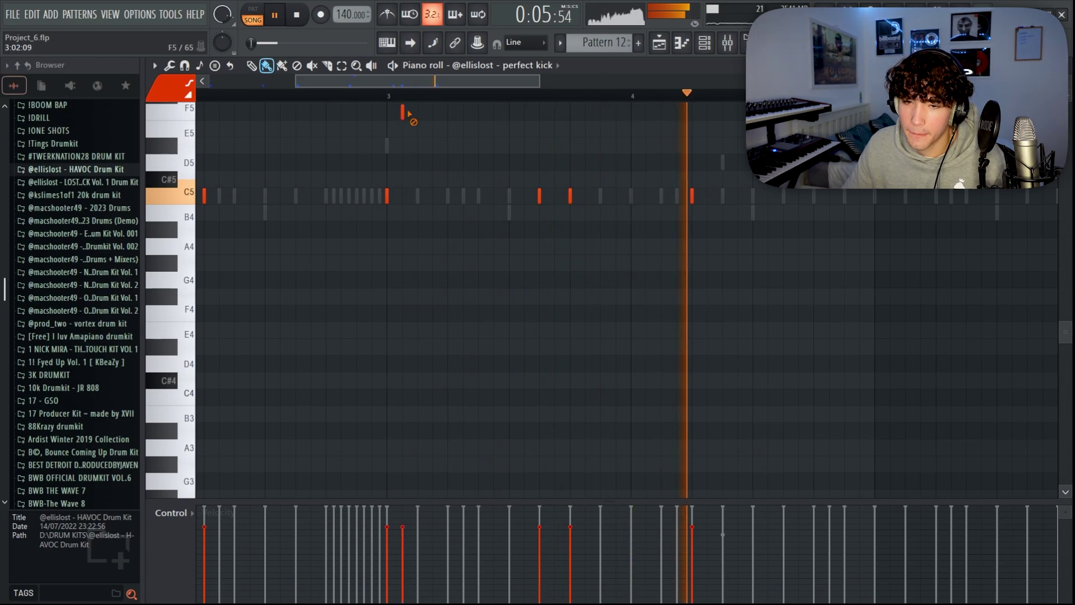
drag(539, 196, 599, 193)
scroll(560, 92, down, 2)
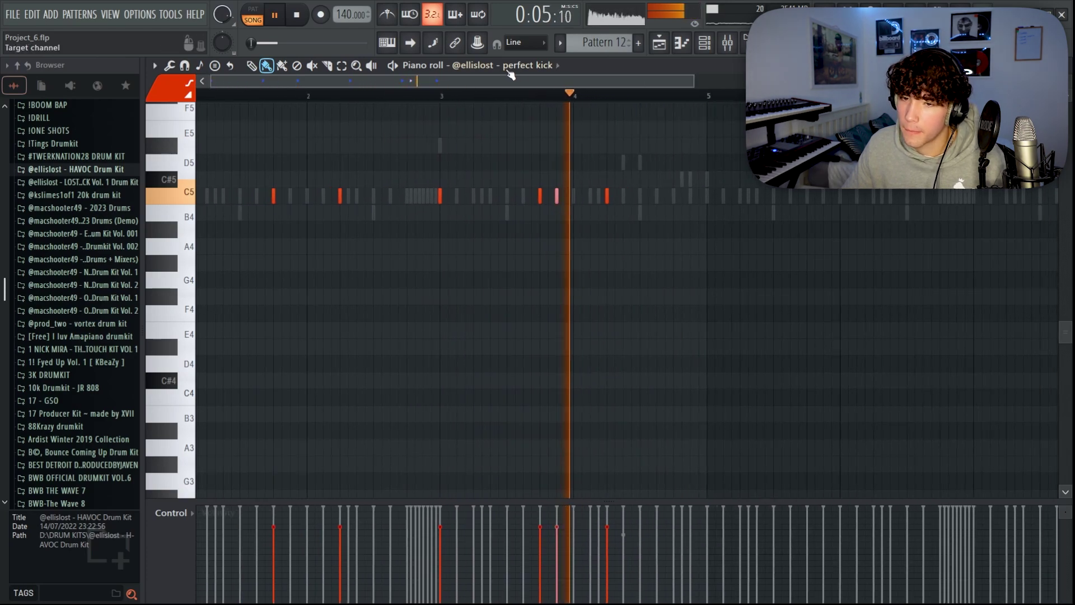
Return to the sub 808 channel and extend its bassline with a D#5 note in bar 4 and a low D#4 note near that bar's end
click(521, 65)
click(524, 395)
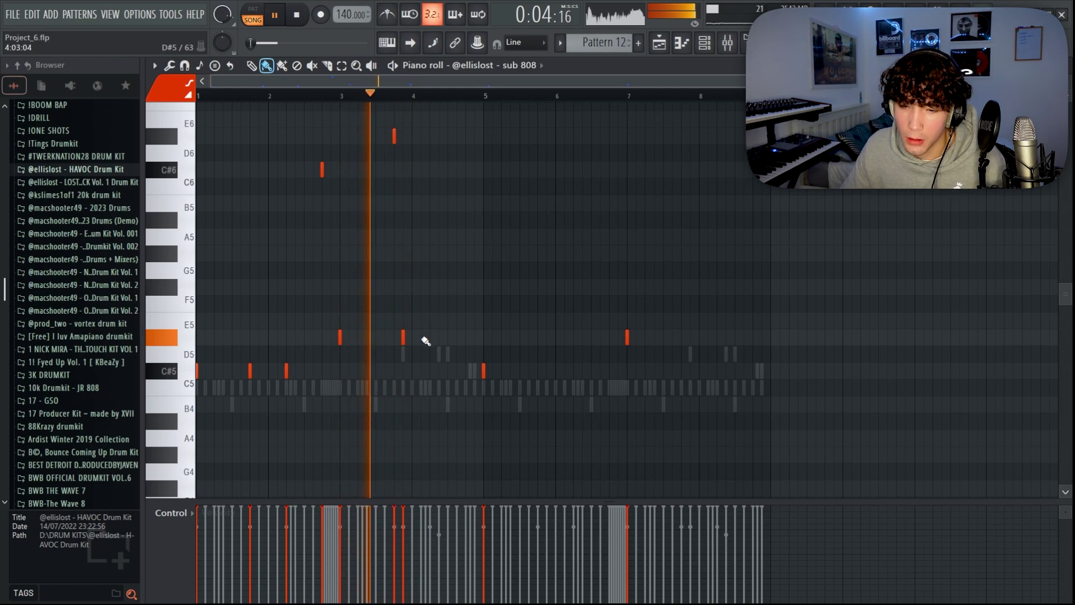
click(449, 336)
scroll(448, 335, up, 2)
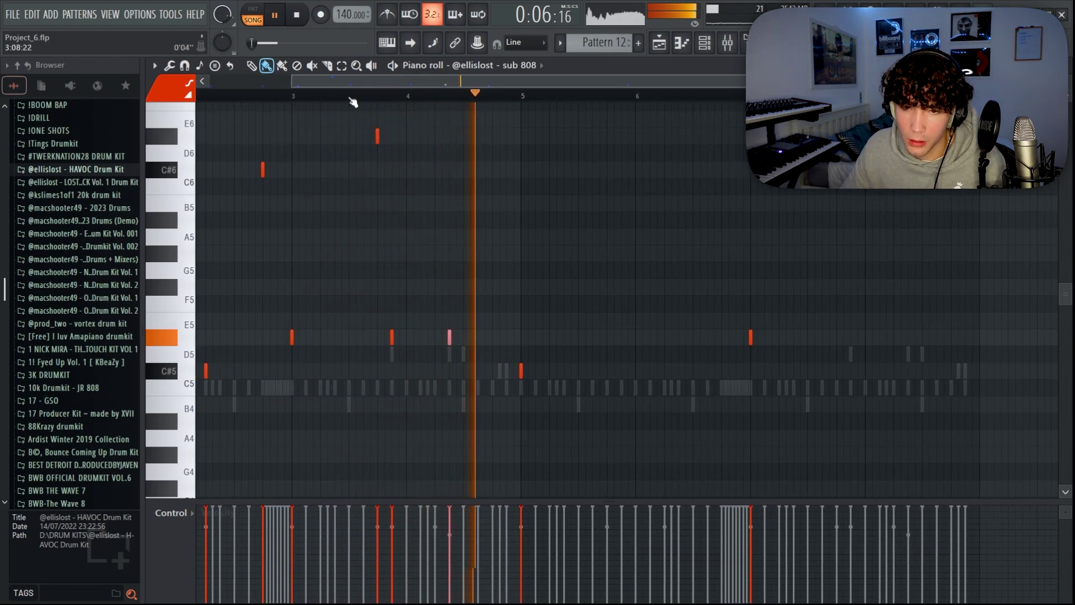
click(350, 99)
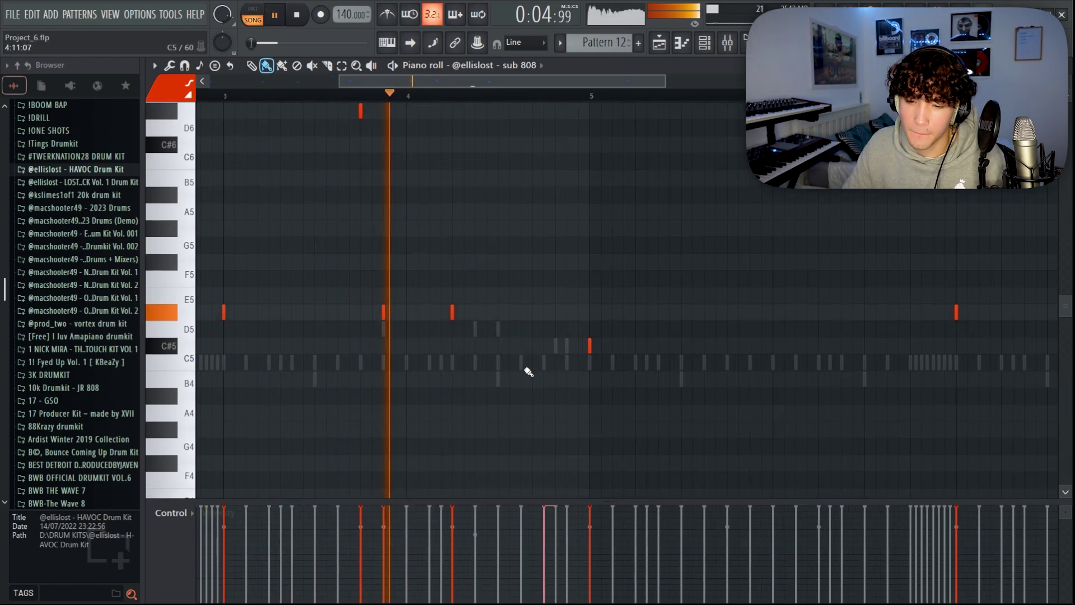
scroll(542, 370, down, 1)
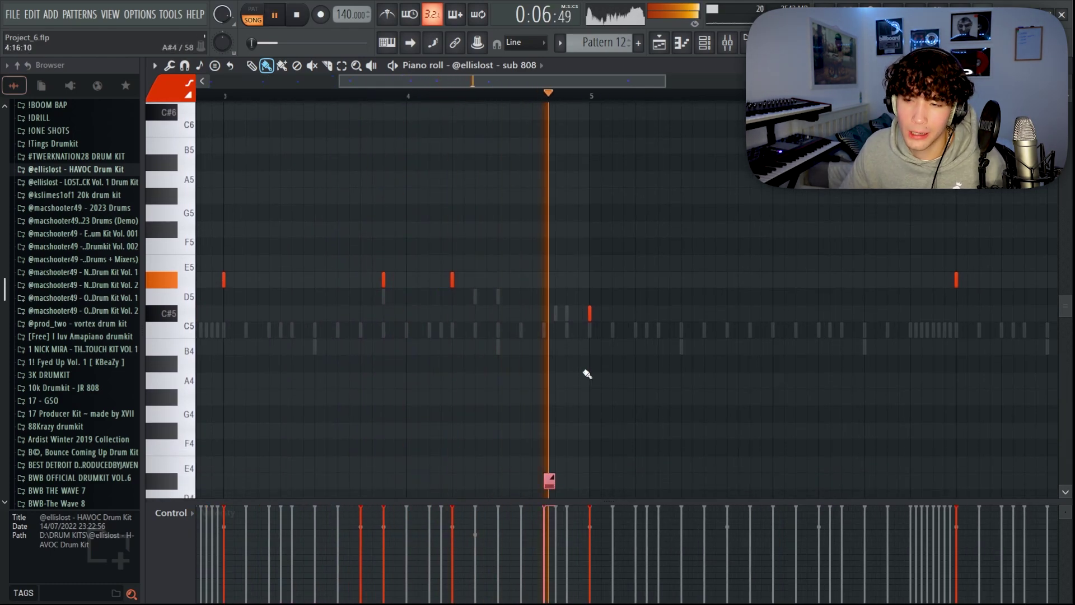
key(space)
scroll(591, 323, down, 3)
key(space)
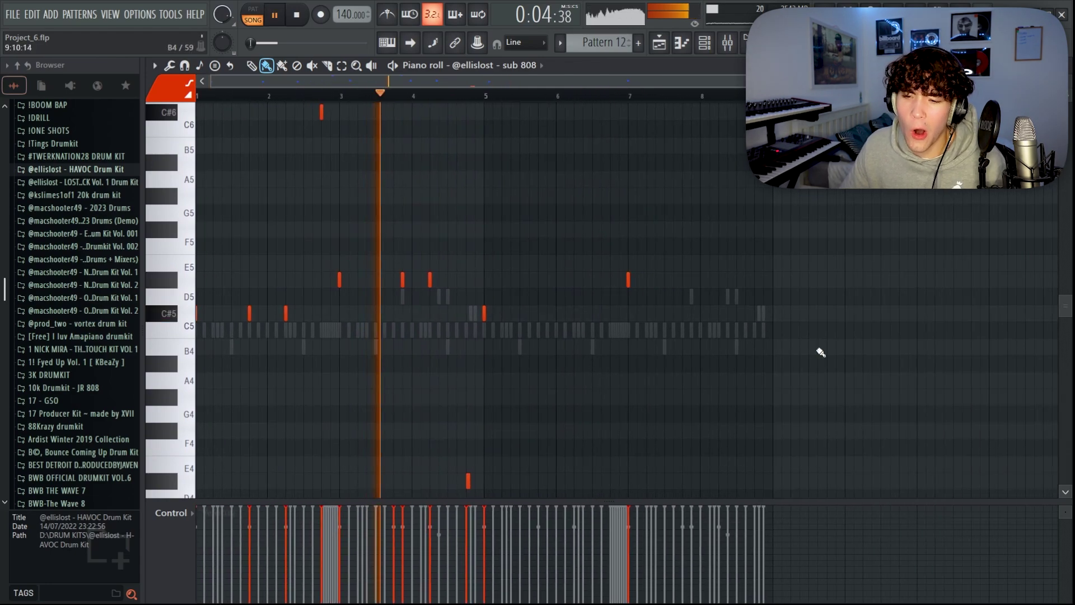
Delete the sub 808 notes from bar 5 onward and duplicate the first four bars in their place
drag(815, 352, 487, 270)
key(Delete)
drag(198, 97, 491, 280)
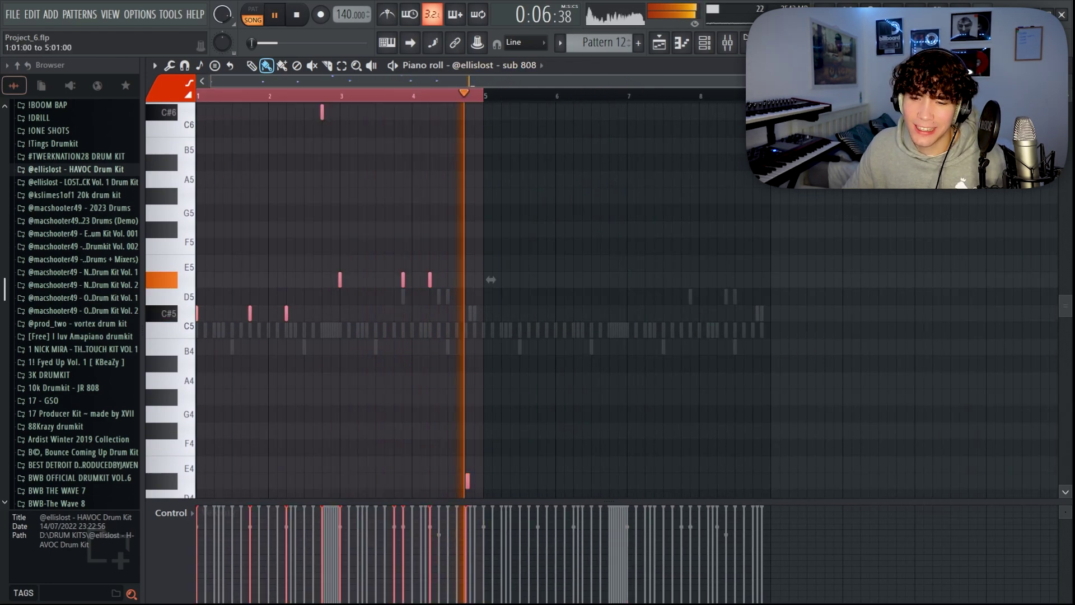
key(ctrl+b)
click(327, 404)
drag(538, 414, 664, 411)
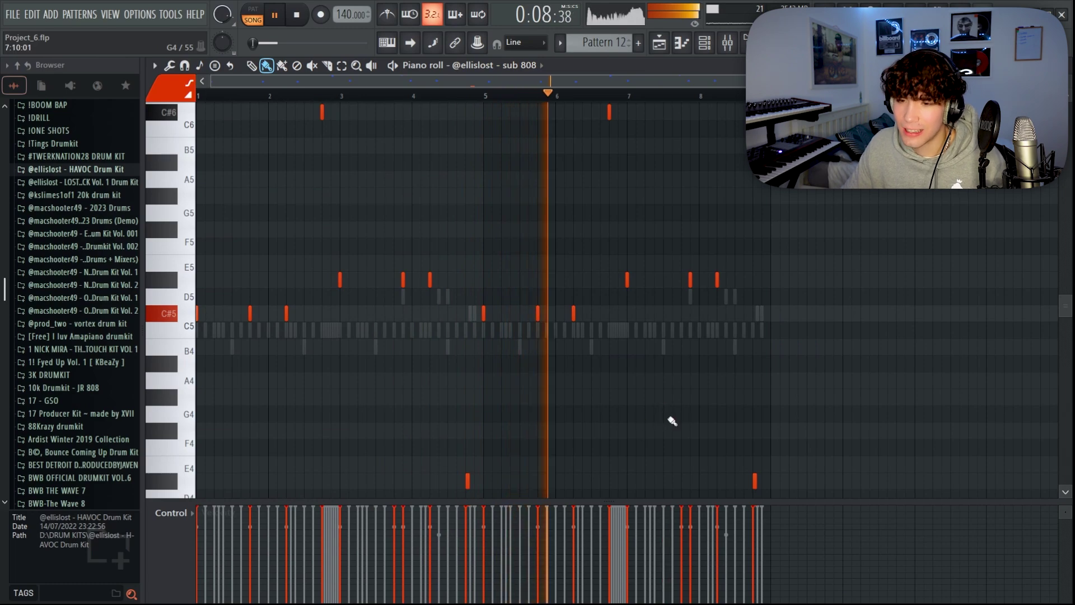
Lower the selected sub 808 note at the start of bar 7 by an octave to D#5
ctrl+scroll(688, 392, up, 4)
scroll(583, 278, up, 3)
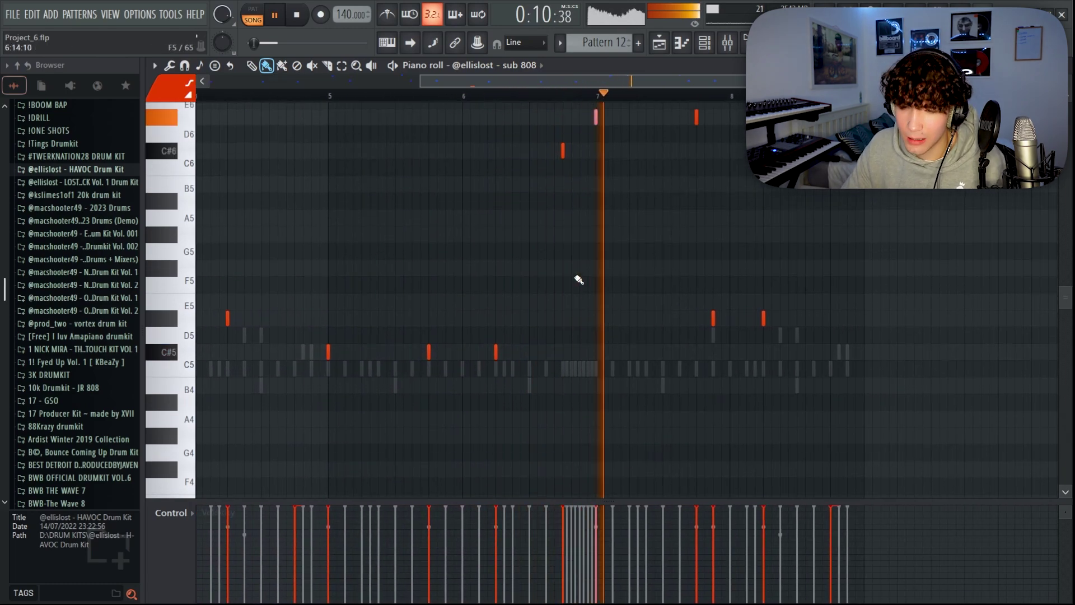
key(ctrl+Down)
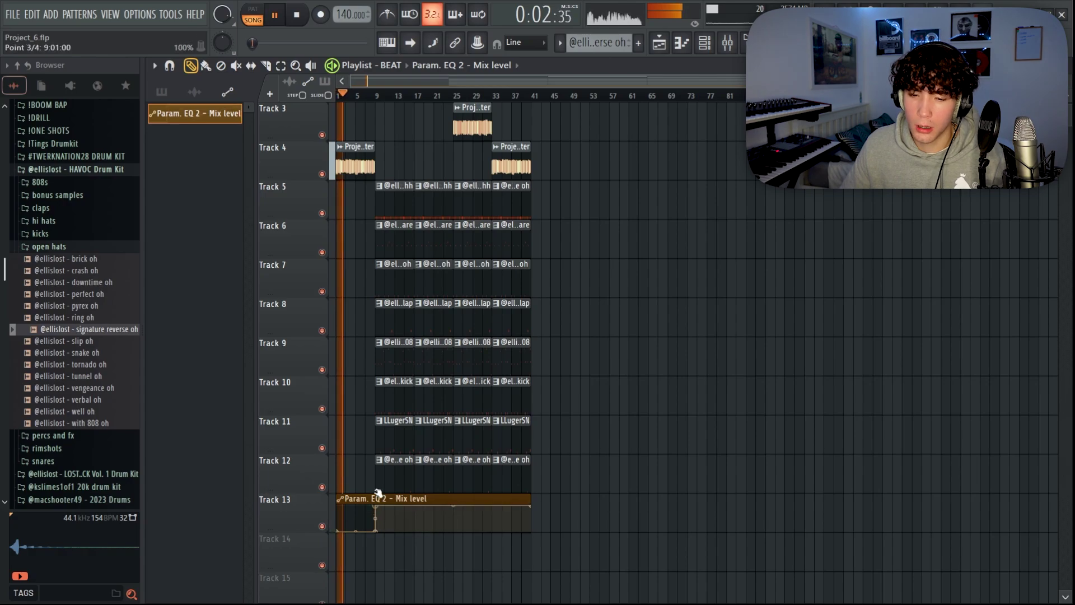
Remove the LLugerSN, signature reverse oh and starship oh clips from the first drum section starting at bar 9 in the playlist
scroll(374, 480, up, 5)
scroll(408, 439, down, 2)
scroll(389, 431, up, 2)
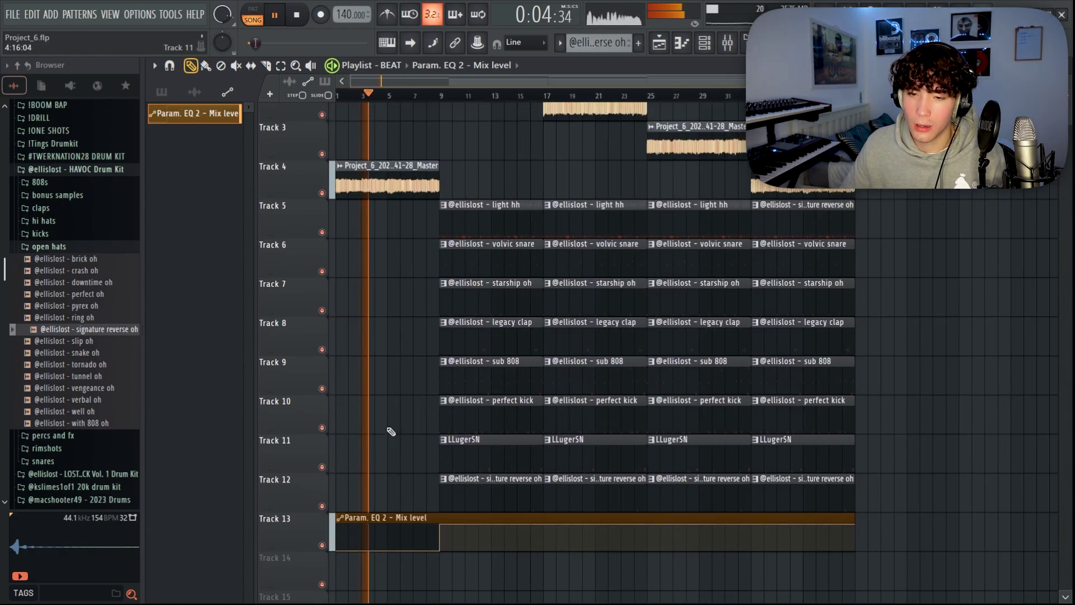
scroll(396, 429, down, 3)
scroll(435, 315, up, 3)
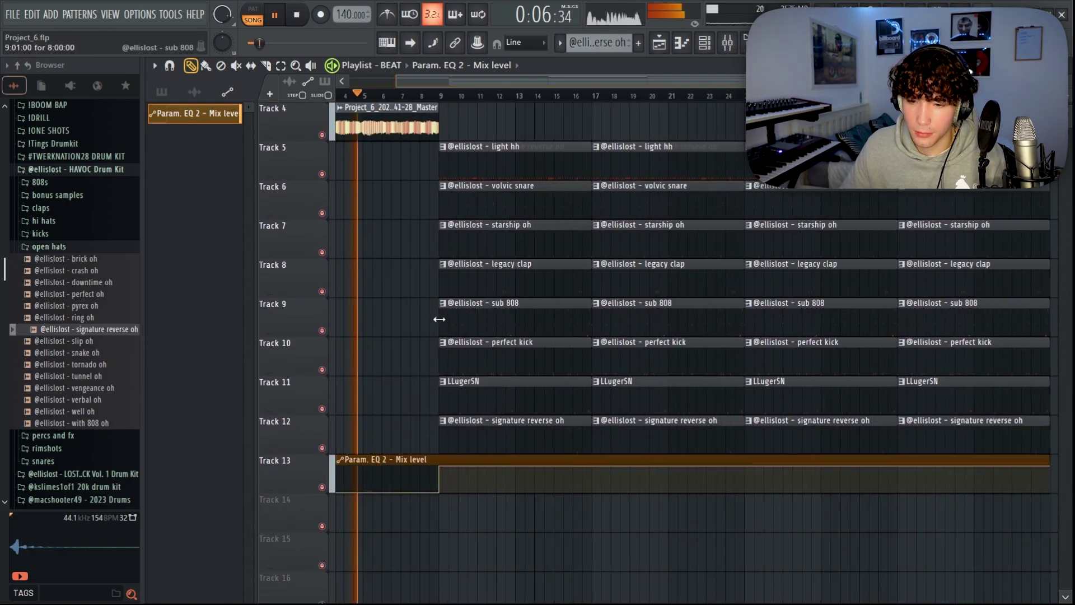
right_click(454, 386)
right_click(504, 421)
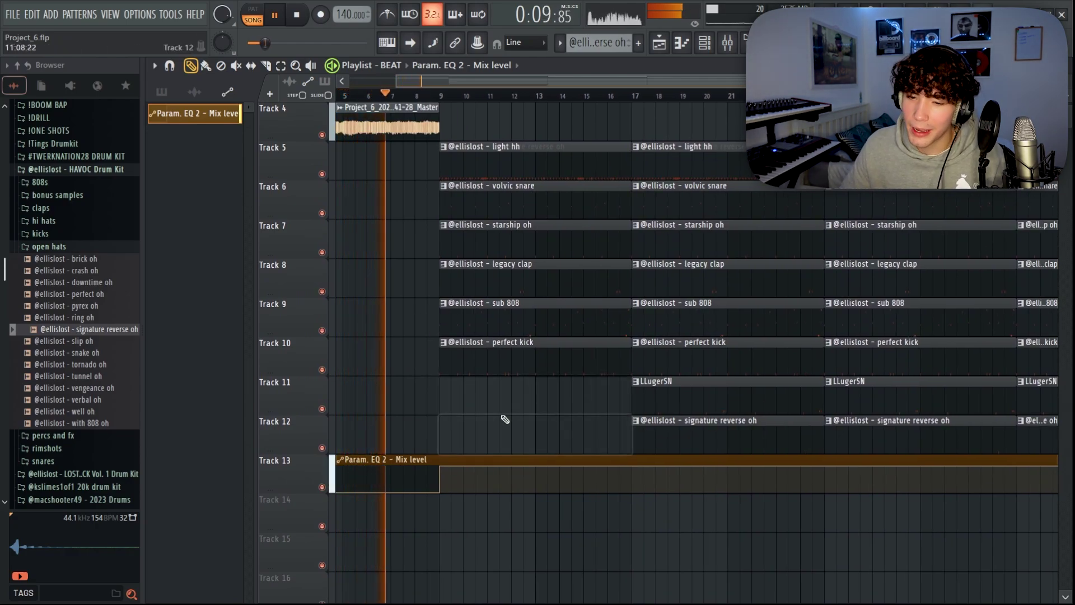
right_click(523, 246)
scroll(521, 241, down, 3)
scroll(507, 247, up, 3)
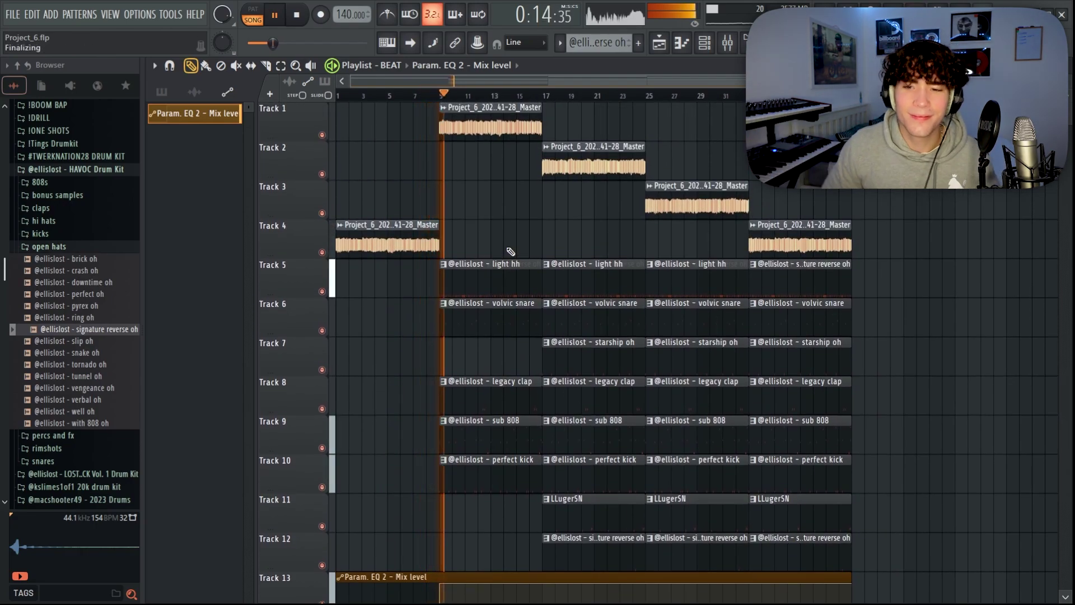
Show all channels in the channel rack and open the perfect kick's miscellaneous settings to examine its level adjustments
click(706, 48)
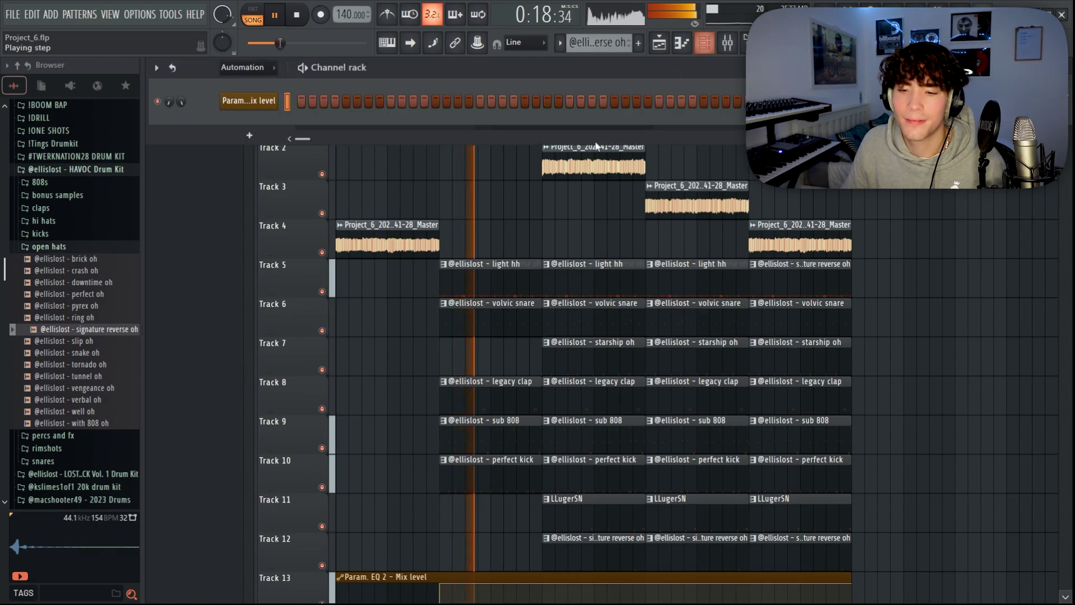
click(245, 83)
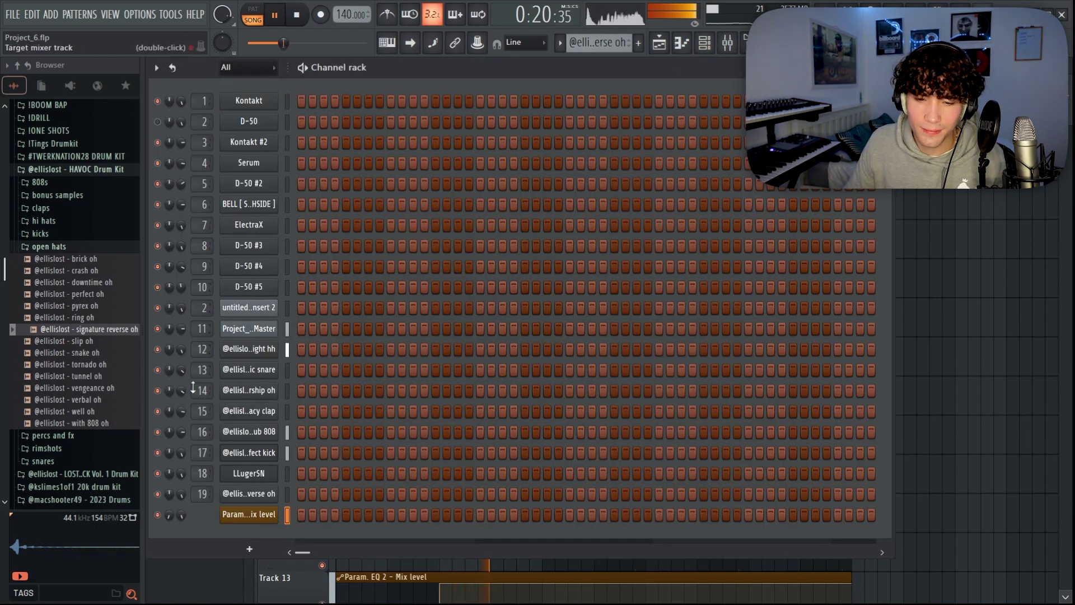
click(245, 456)
click(358, 270)
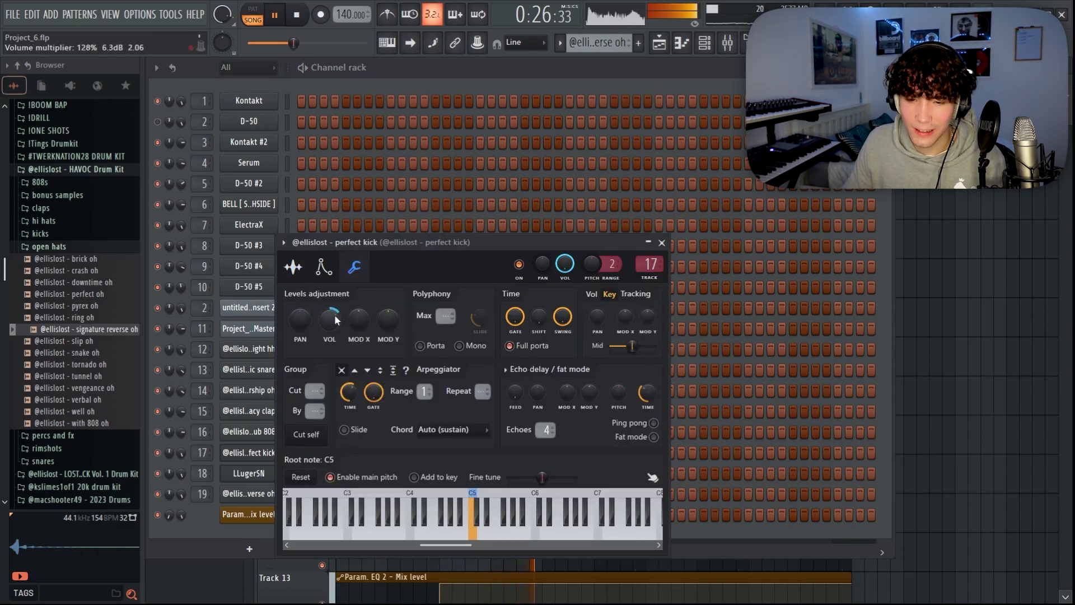
key(F5)
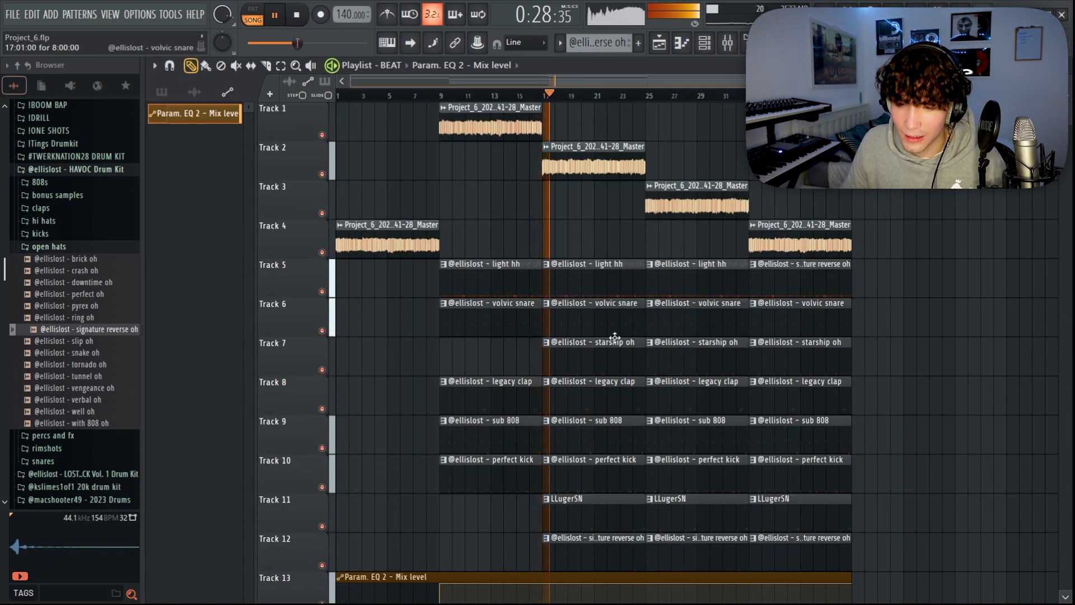
Select the starship oh track in the mixer to examine its volume, and return to the playlist arrangement
click(715, 48)
click(622, 168)
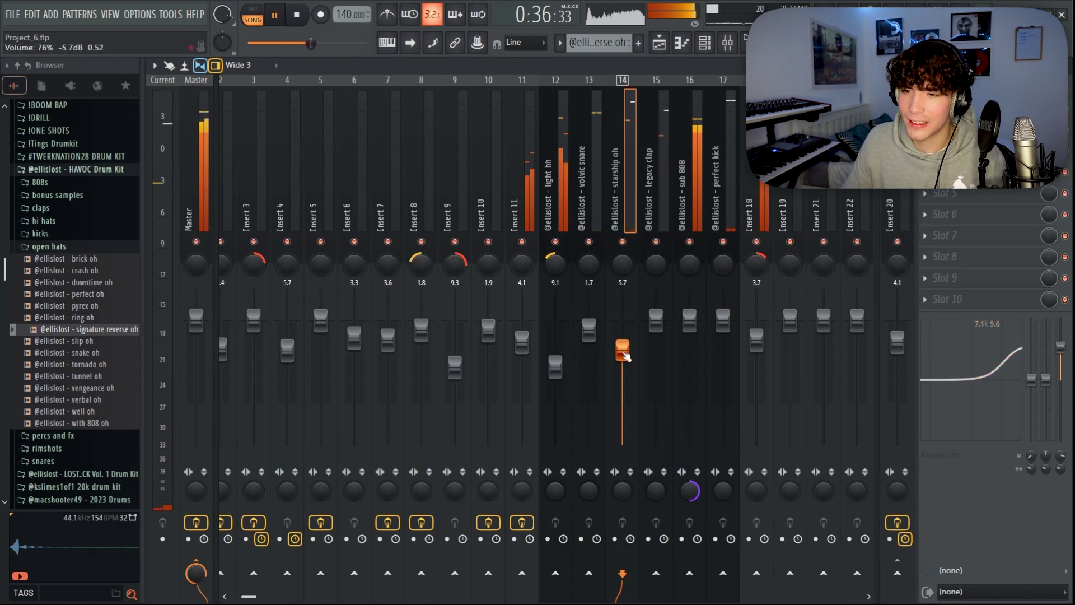
click(661, 48)
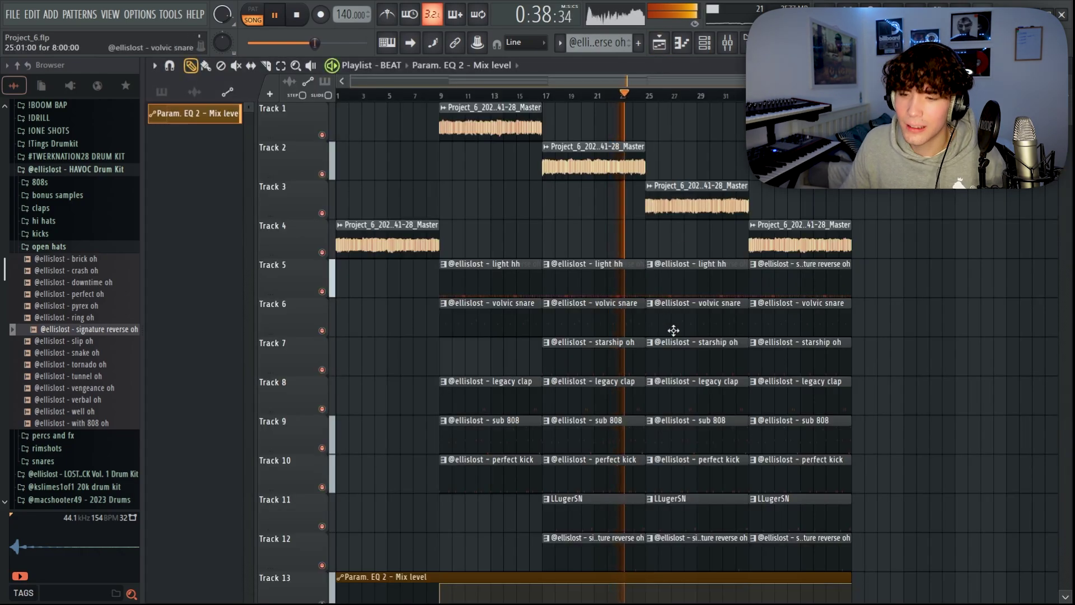
scroll(673, 330, down, 1)
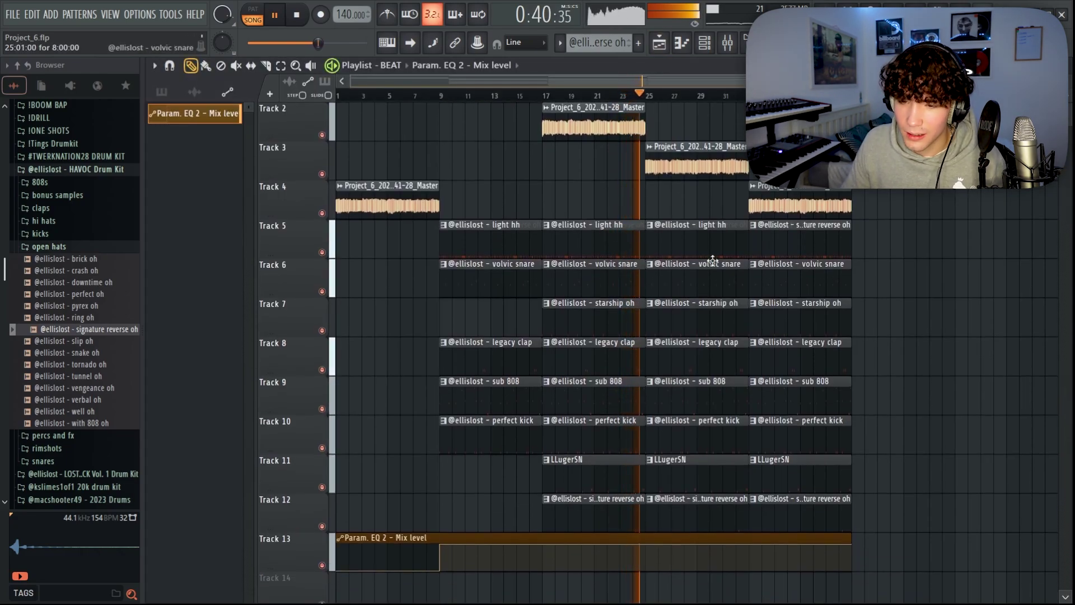